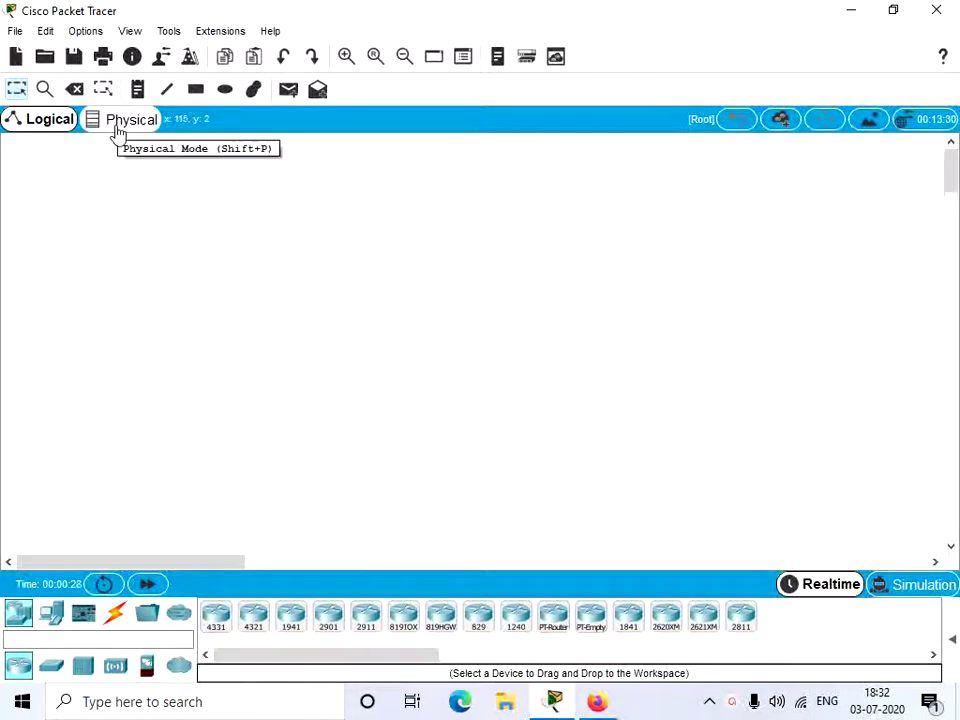
# Switch to Physical view, zoom out on the Intercity map and enter Home City
pyautogui.click(117, 122)
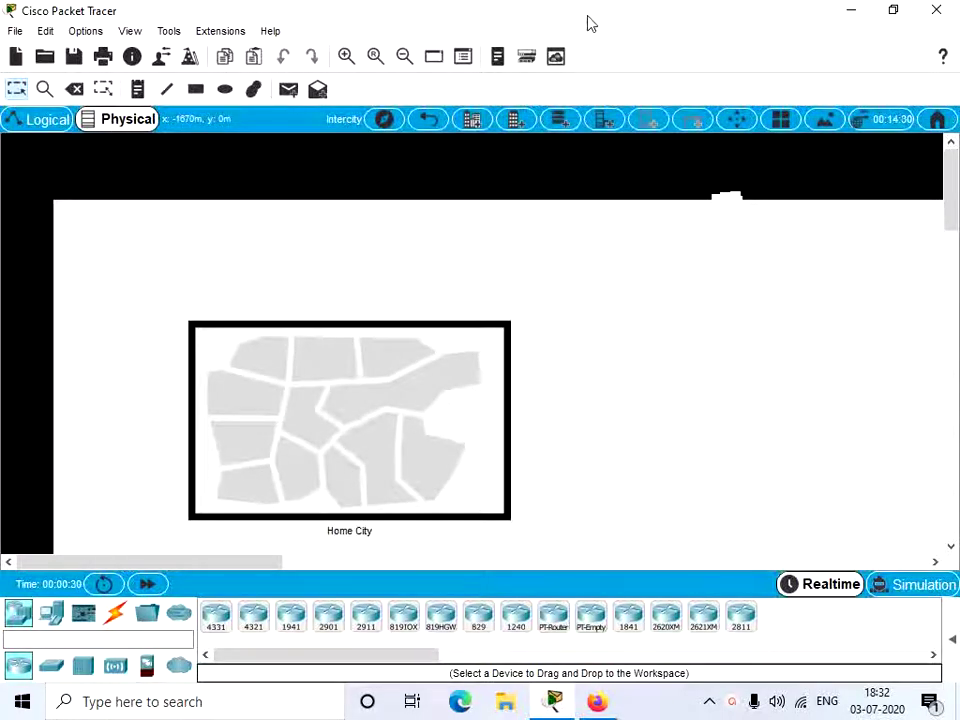
pyautogui.click(406, 57)
pyautogui.click(406, 57)
pyautogui.click(406, 57)
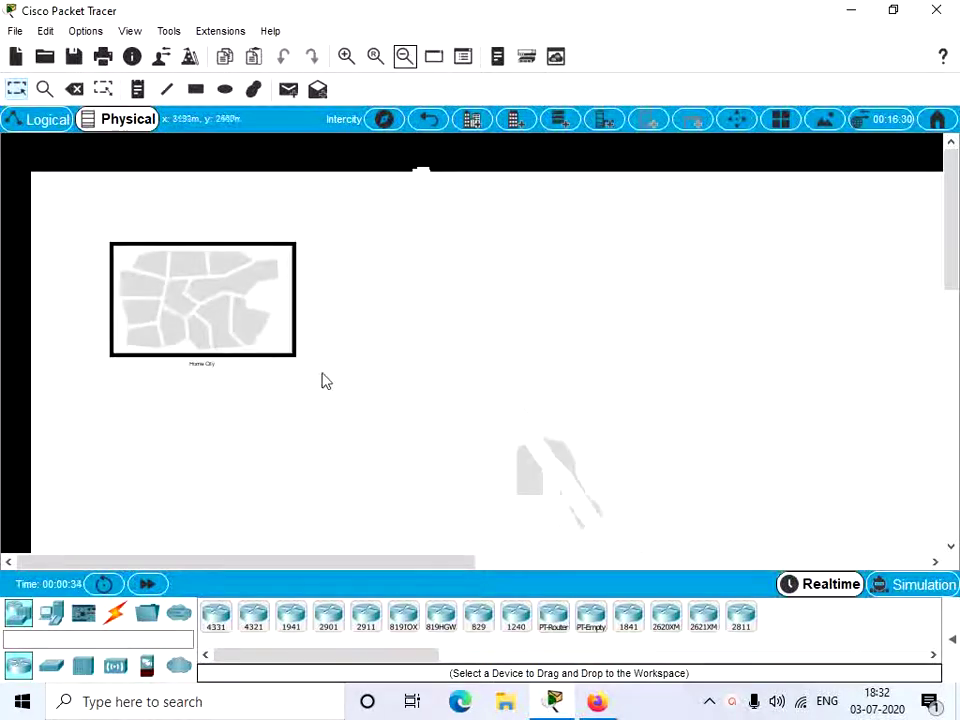
pyautogui.click(405, 58)
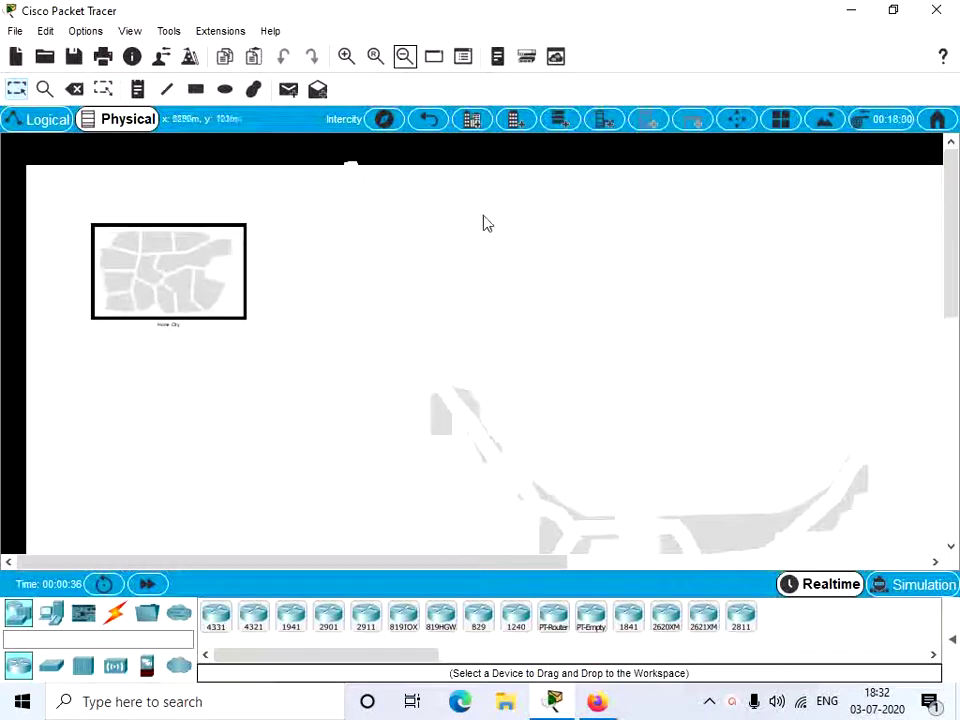
pyautogui.click(189, 292)
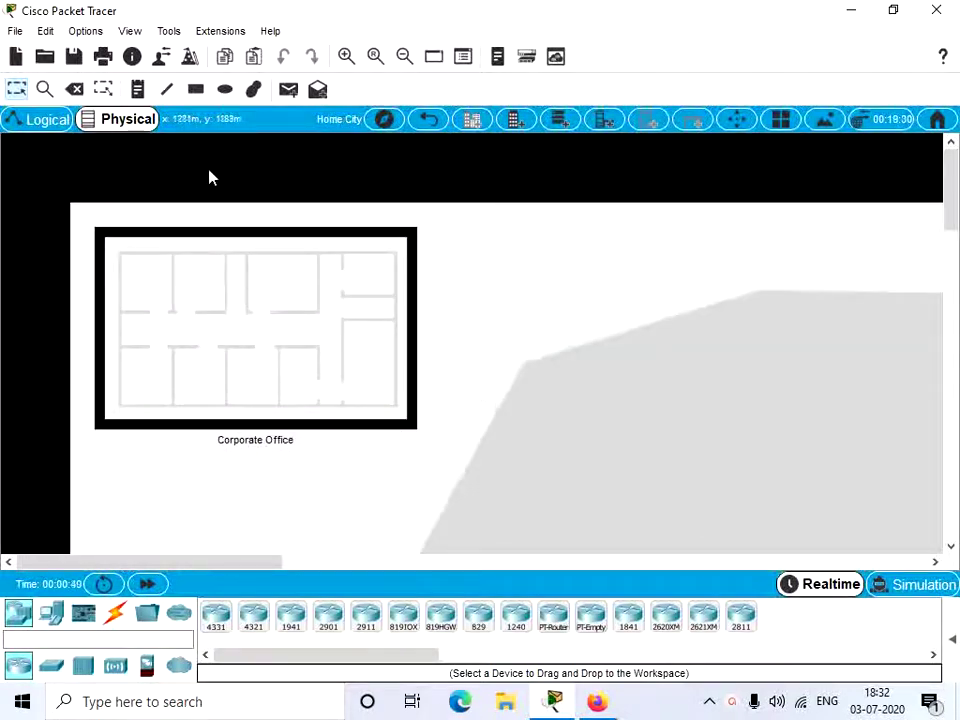
# Enter the Corporate Office building, then drill into its Main Wiring Closet
pyautogui.click(283, 357)
pyautogui.scroll(-5, 778, 289)
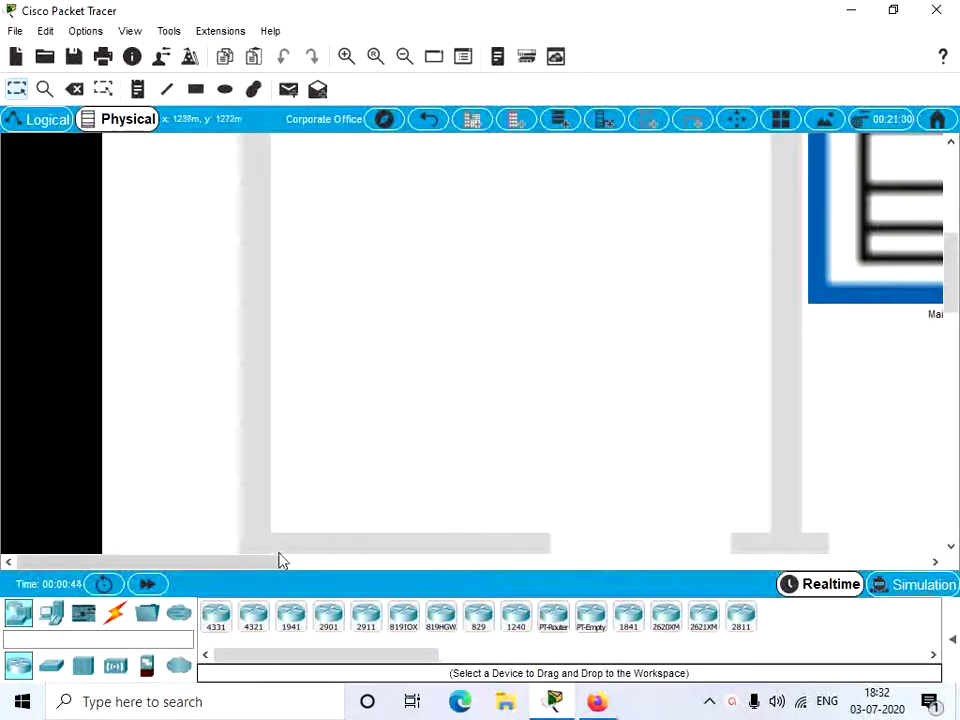
pyautogui.moveTo(270, 566); pyautogui.dragTo(416, 497)
pyautogui.scroll(2, 508, 242)
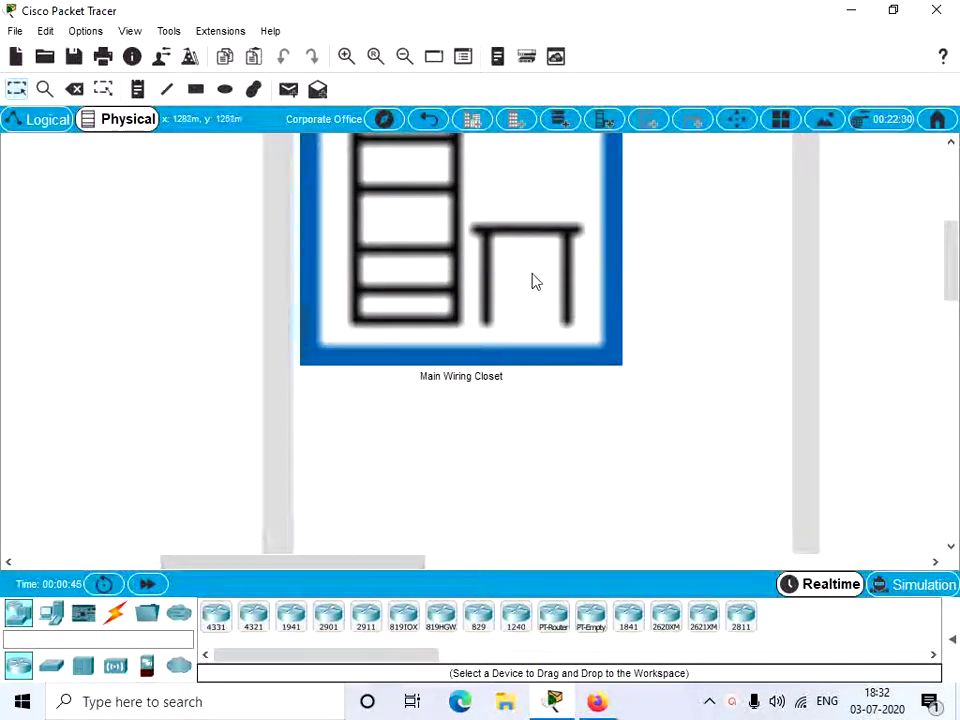
pyautogui.click(532, 275)
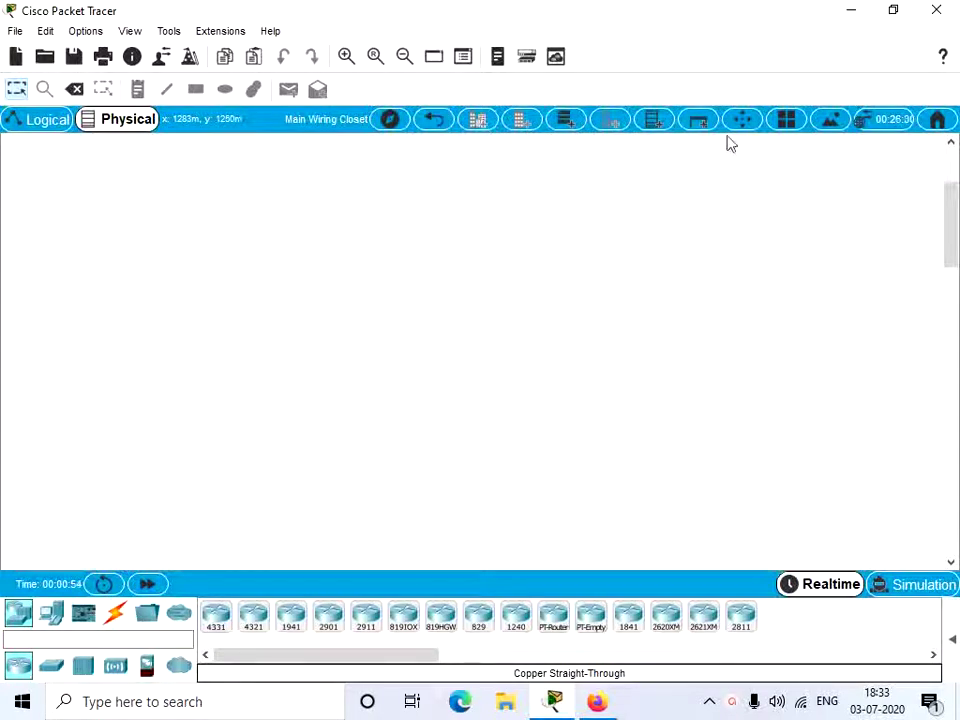
# Re-enter the Main Wiring Closet from Corporate Office and display its rack
pyautogui.click(435, 121)
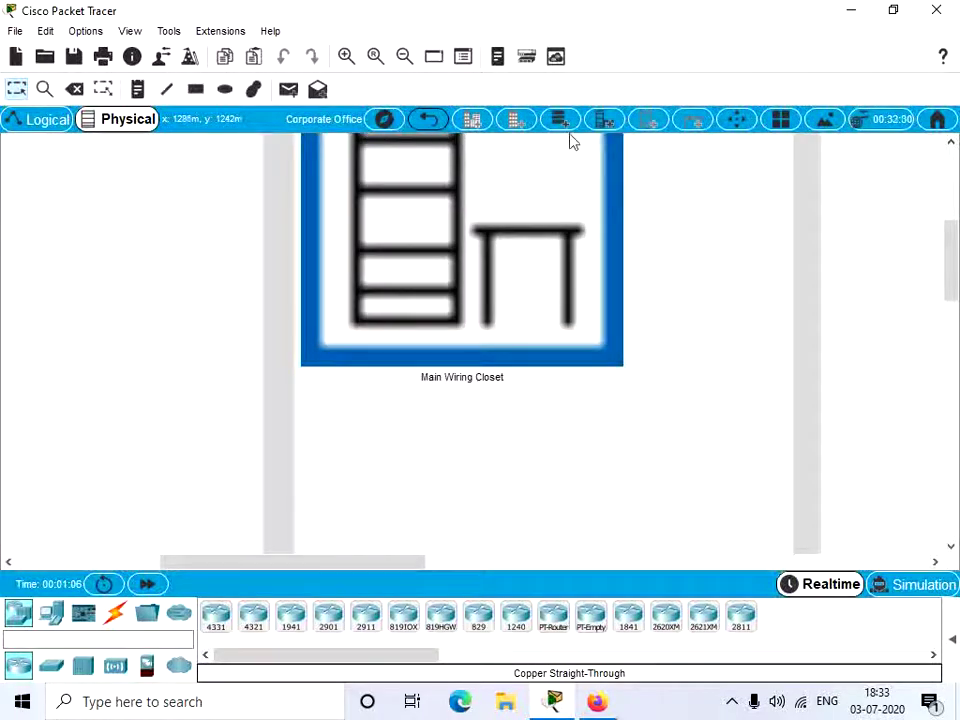
pyautogui.click(430, 254)
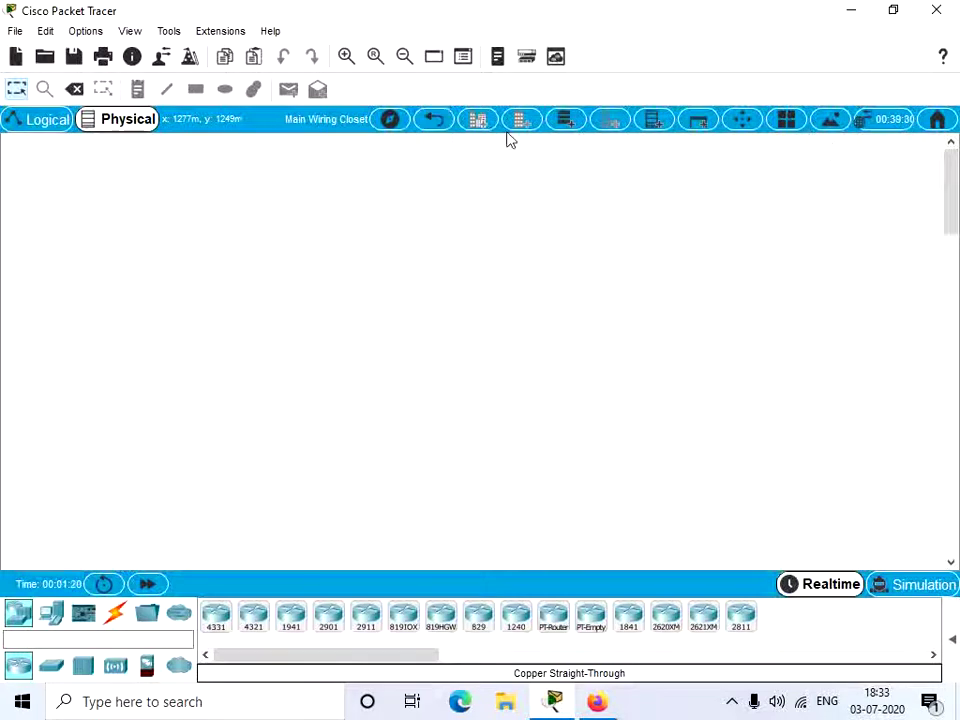
pyautogui.click(653, 120)
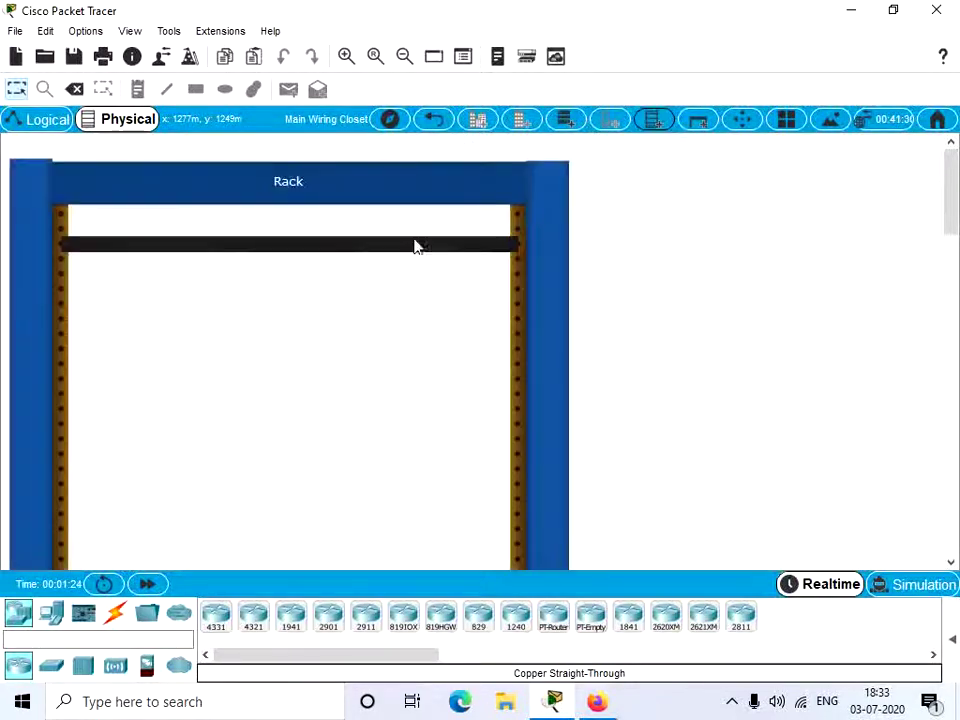
pyautogui.scroll(-3, 420, 290)
pyautogui.scroll(2, 418, 200)
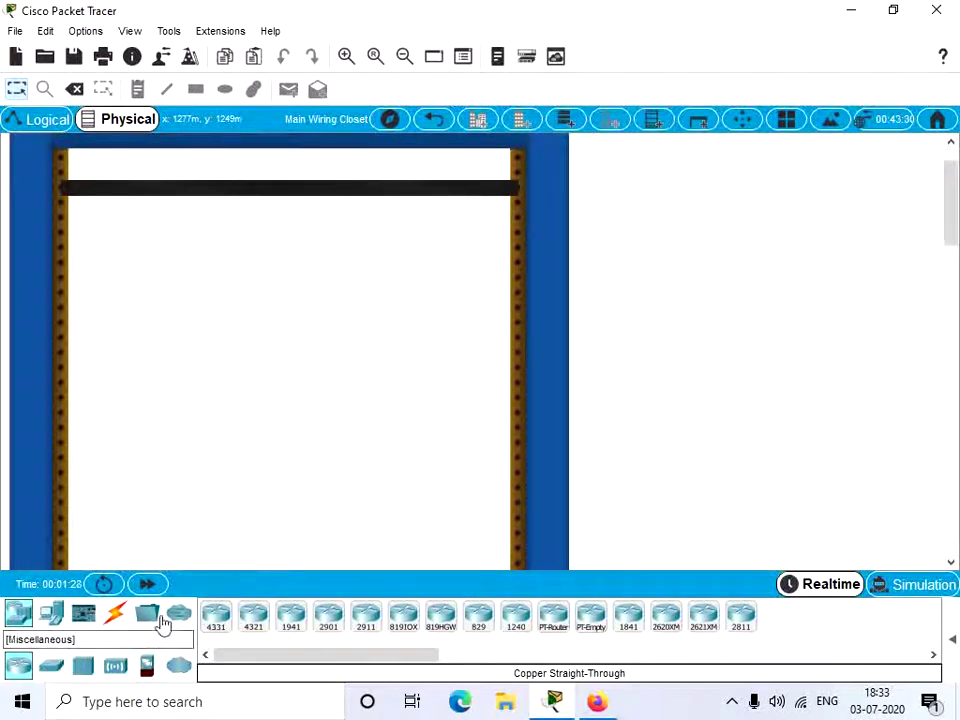
# Mount a 2960 switch from the Switches list into the closet rack as Switch0
pyautogui.click(51, 665)
pyautogui.moveTo(216, 618); pyautogui.dragTo(240, 236)
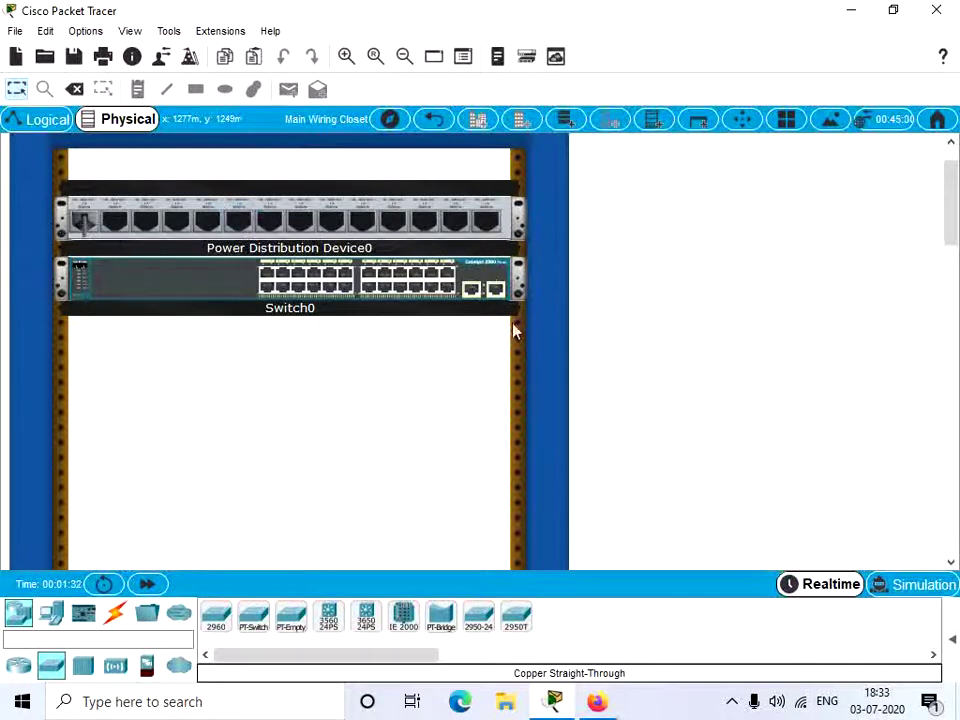
pyautogui.scroll(-3, 505, 345)
# Place PC0 on the table beside the rack and zoom out to see both
pyautogui.click(58, 617)
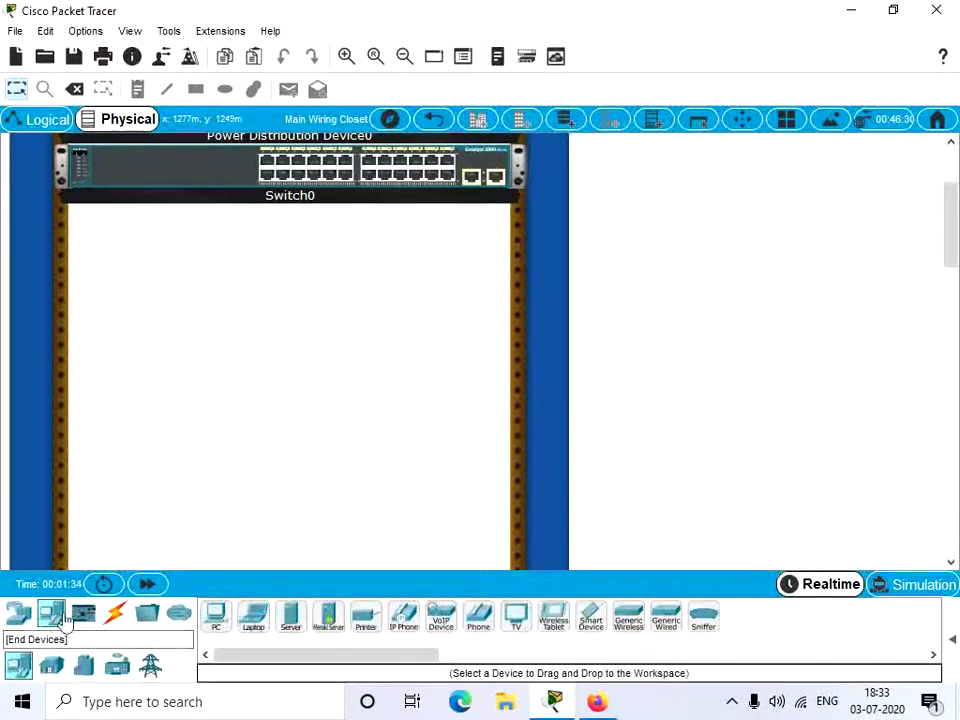
pyautogui.moveTo(212, 632); pyautogui.dragTo(495, 265)
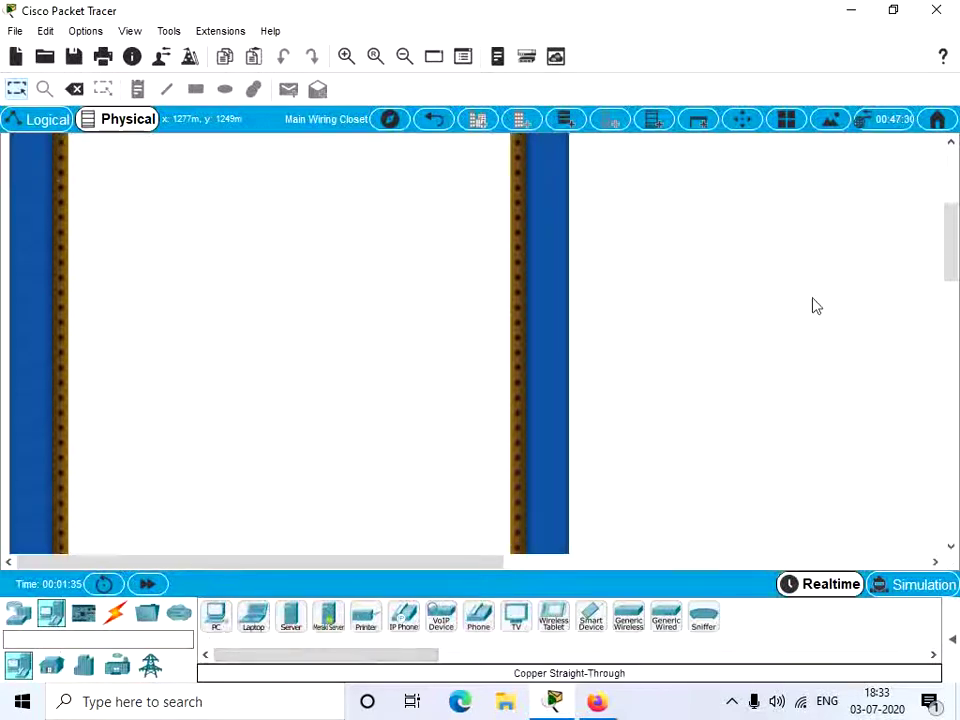
pyautogui.scroll(-5, 810, 401)
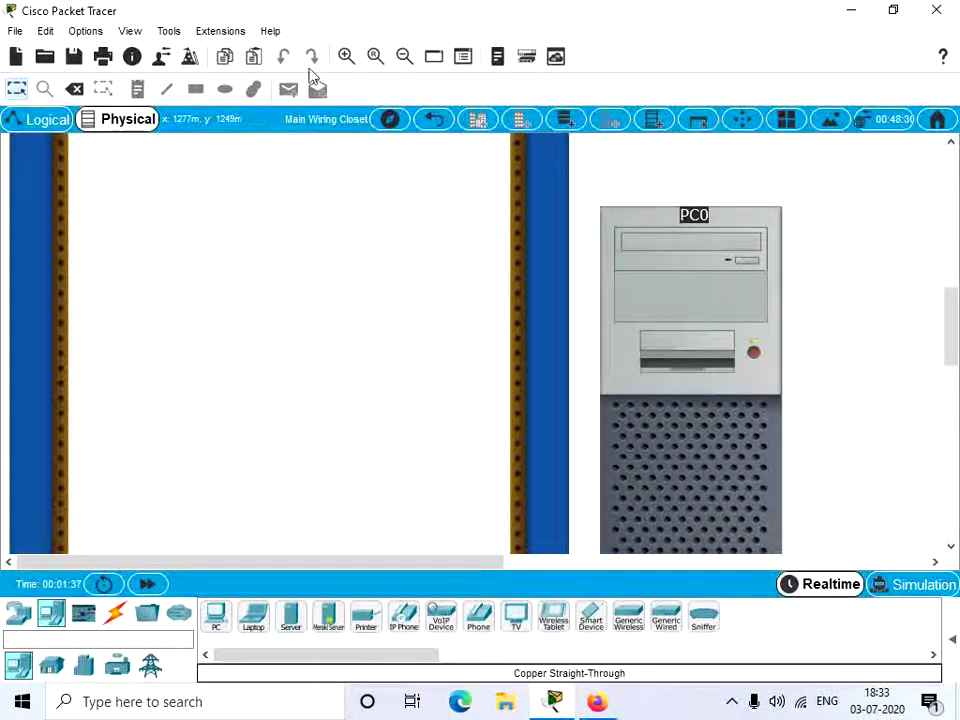
pyautogui.click(404, 57)
pyautogui.scroll(-5, 484, 437)
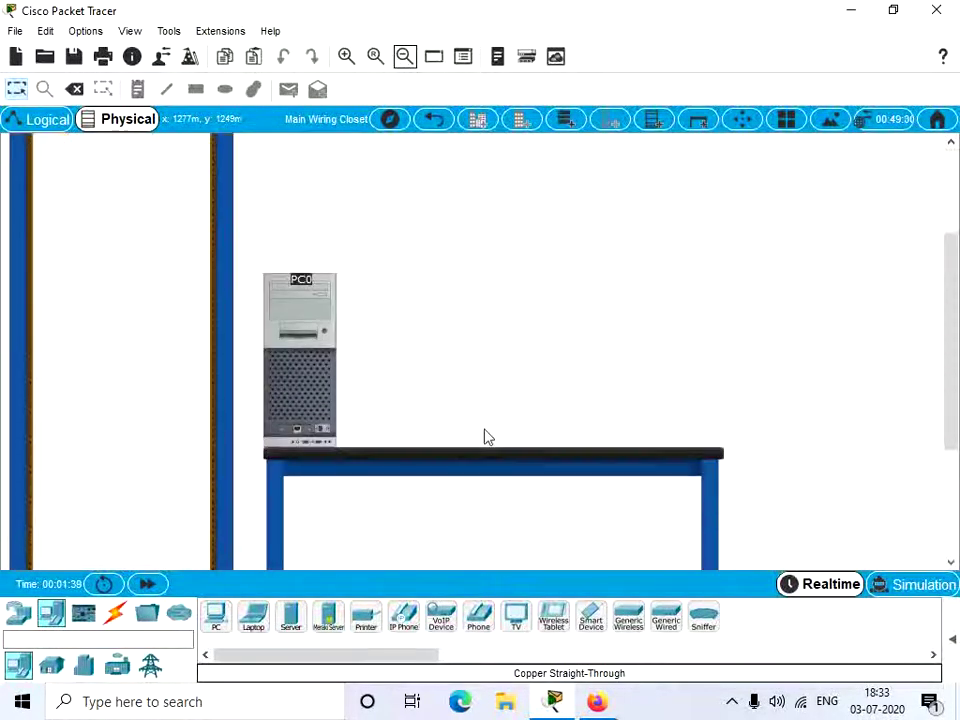
pyautogui.scroll(3, 270, 340)
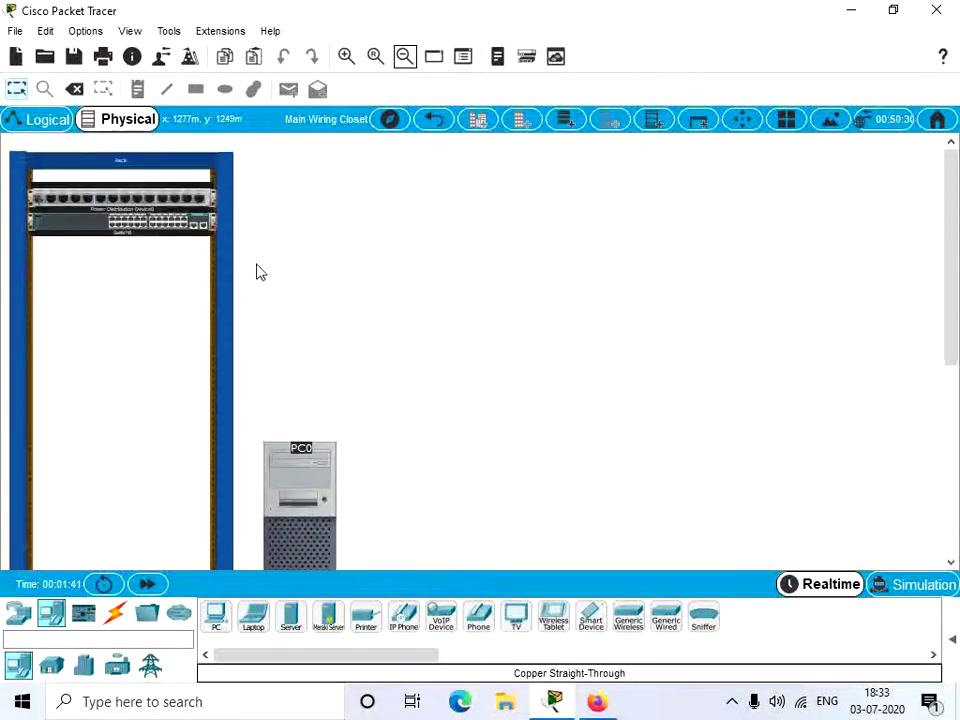
pyautogui.scroll(-3, 220, 438)
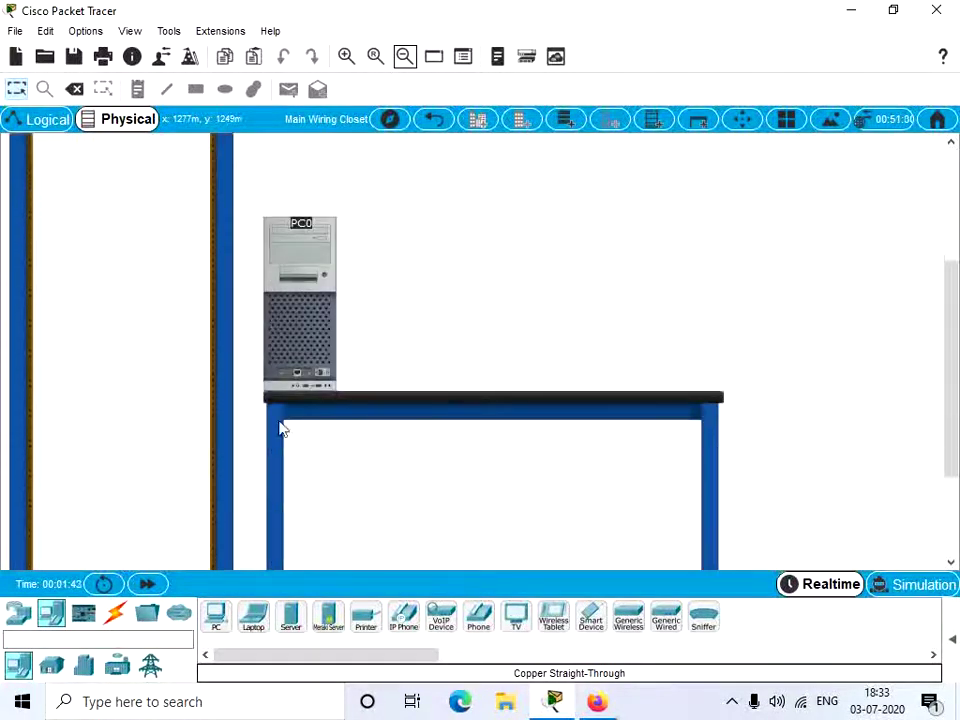
pyautogui.scroll(3, 210, 371)
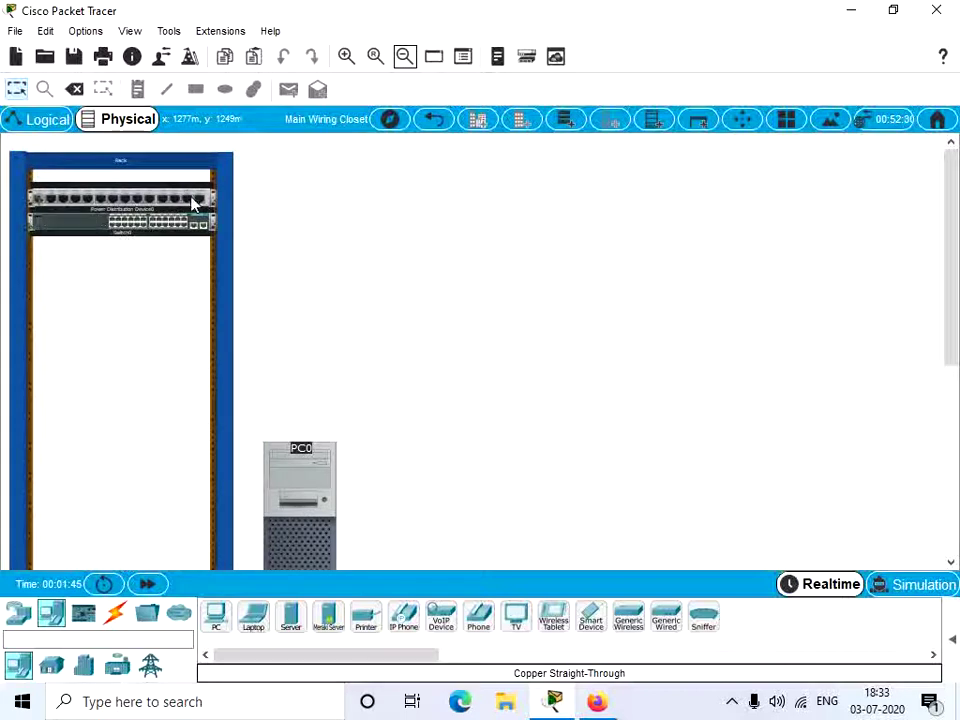
# Run a copper straight-through cable from Switch0's Fa0/1 port to PC0's Fa0 port
pyautogui.click(114, 612)
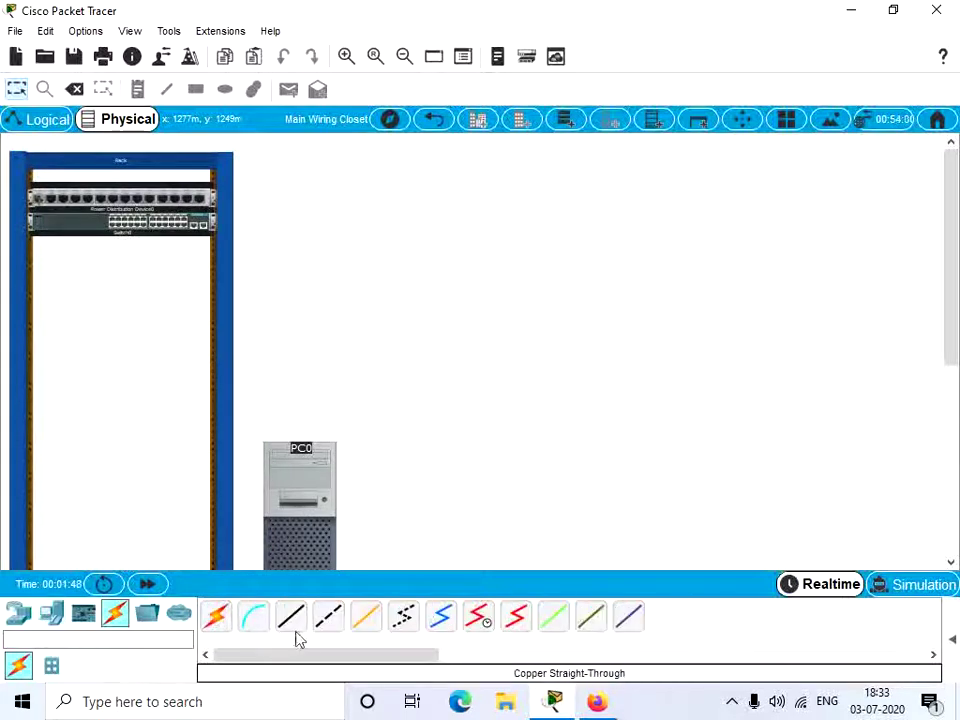
pyautogui.click(167, 227)
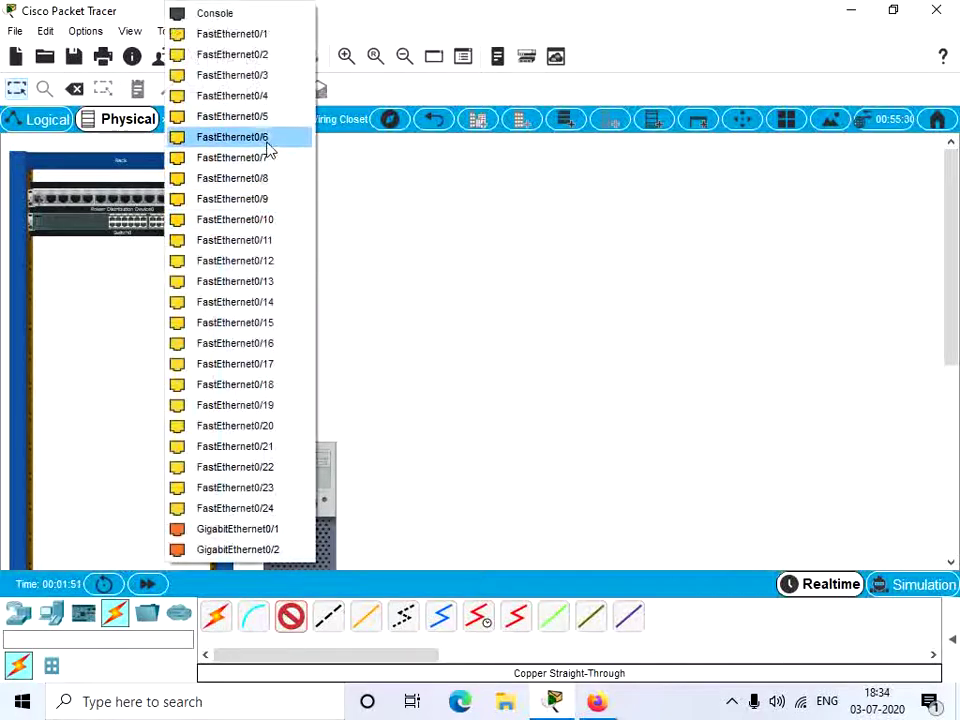
pyautogui.click(288, 36)
pyautogui.scroll(-3, 330, 490)
pyautogui.click(318, 472)
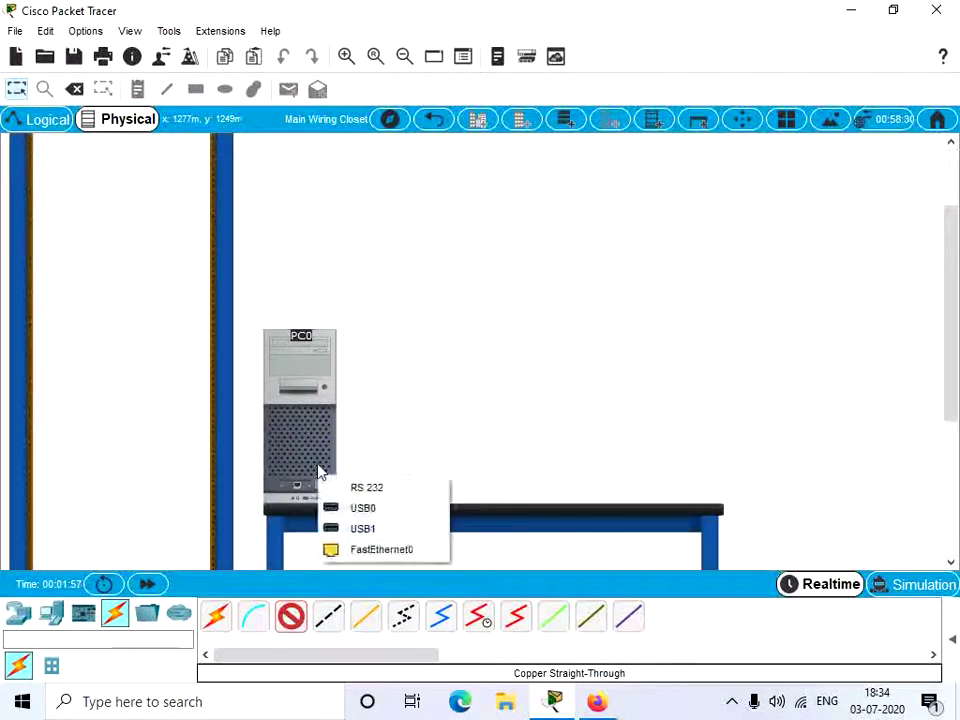
pyautogui.click(412, 550)
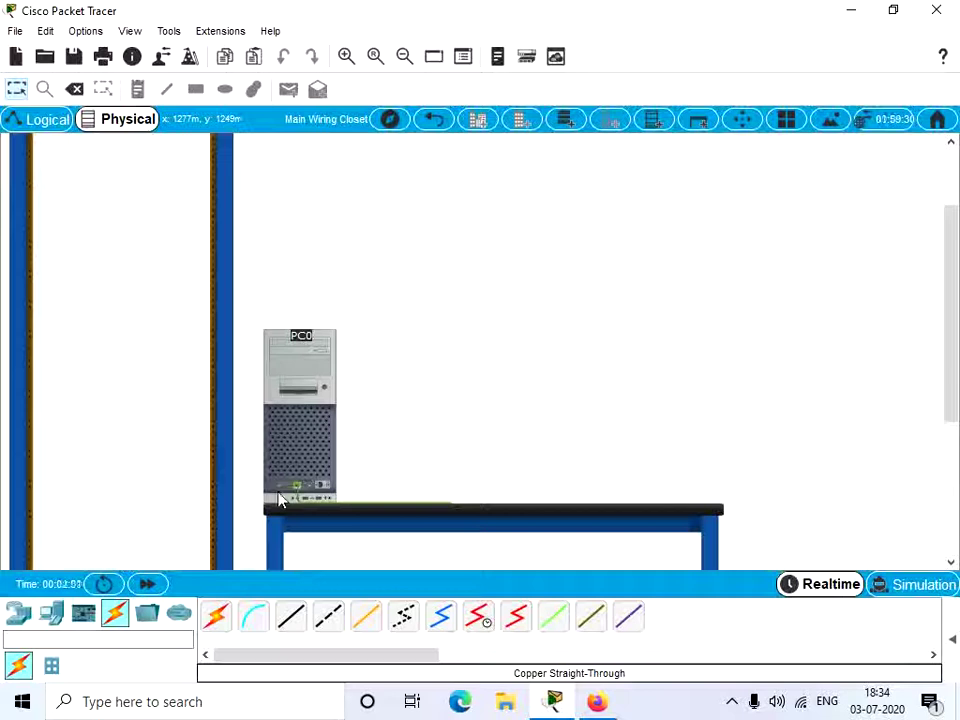
pyautogui.scroll(2, 285, 492)
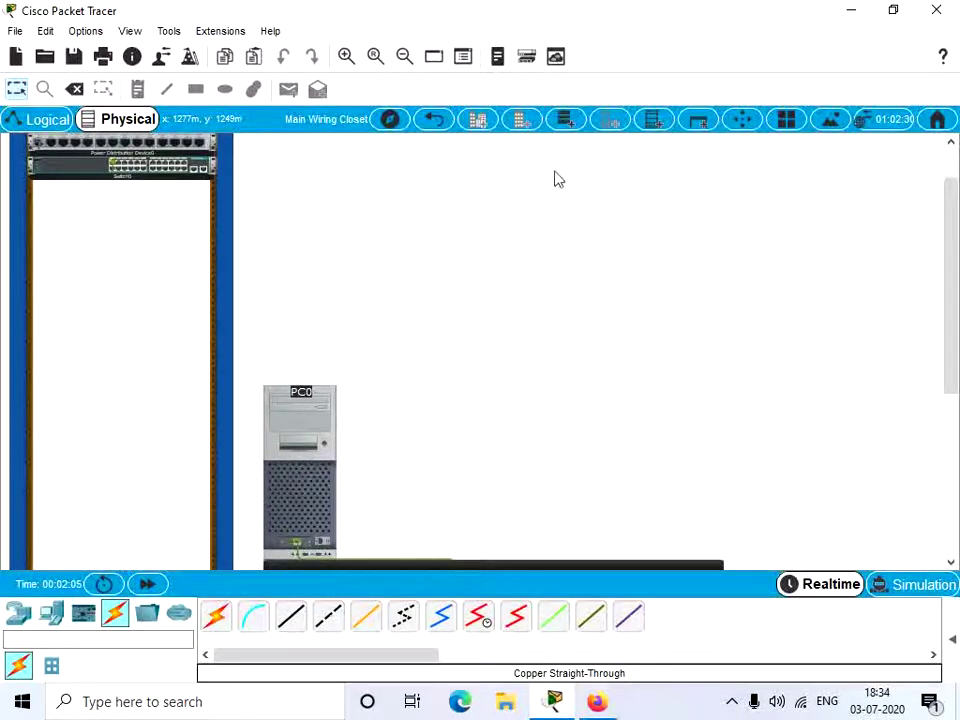
# Return to Corporate Office, zoom out to its full floor plan, and open Set Background Image
pyautogui.click(435, 121)
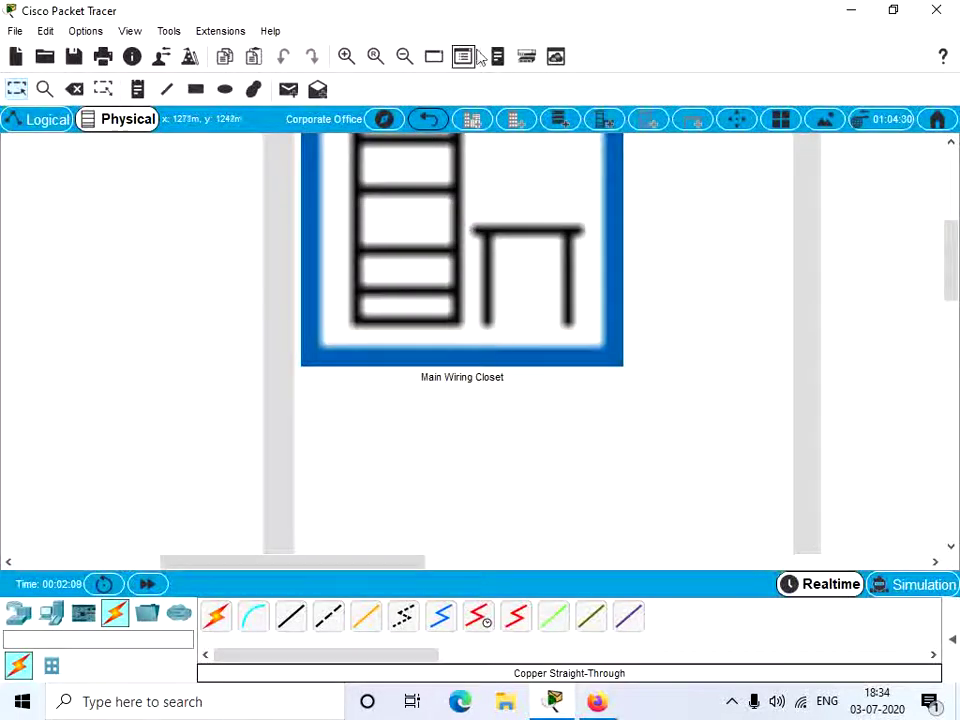
pyautogui.click(405, 58)
pyautogui.click(405, 58)
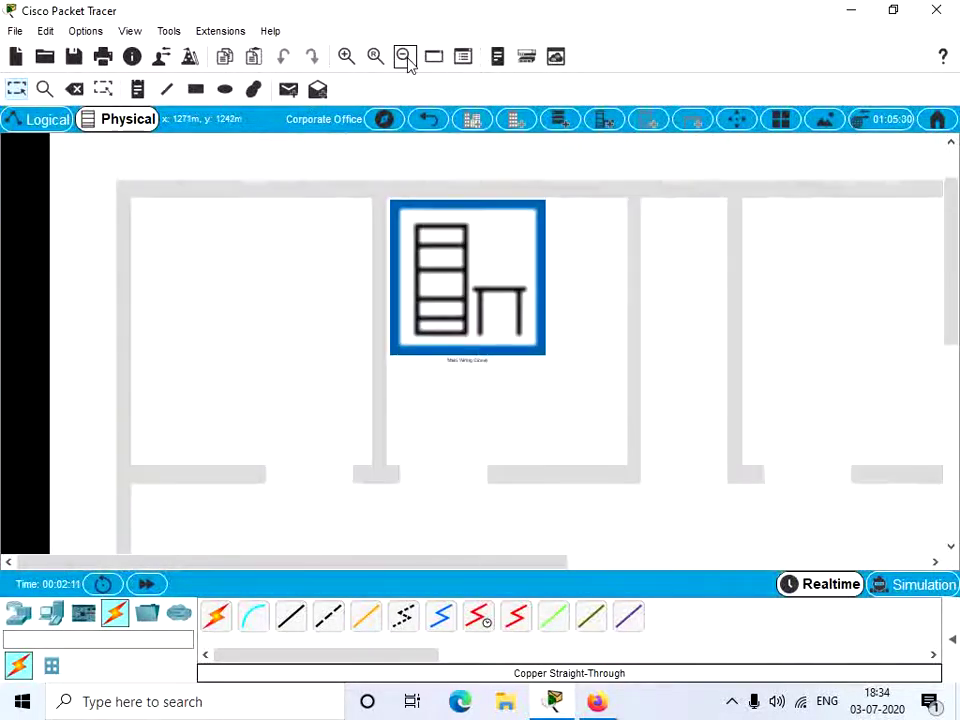
pyautogui.click(405, 58)
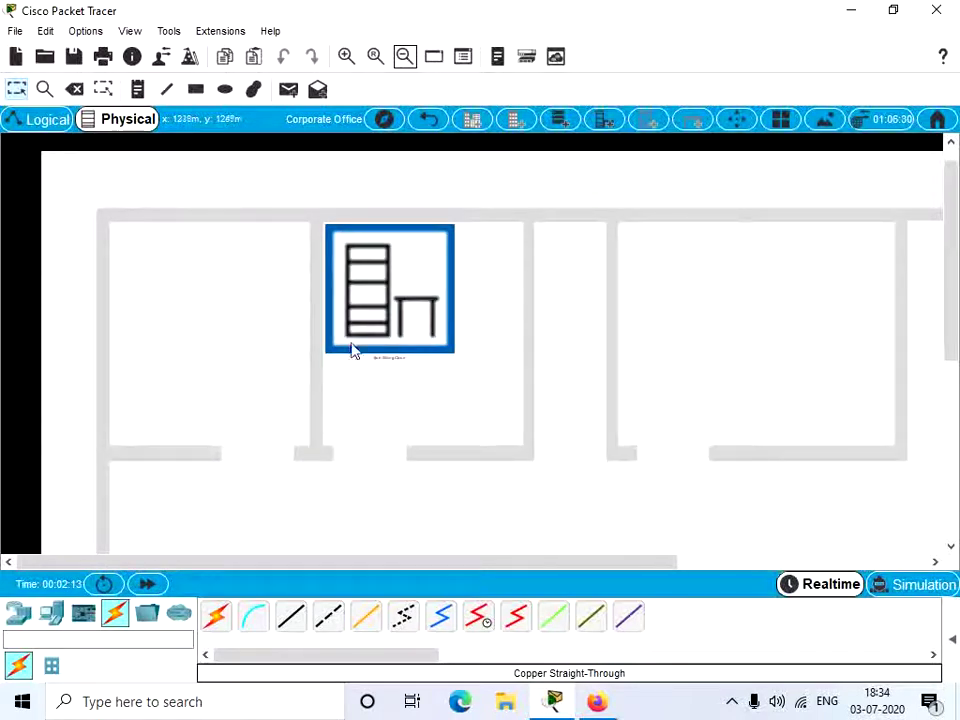
pyautogui.click(407, 60)
pyautogui.click(408, 60)
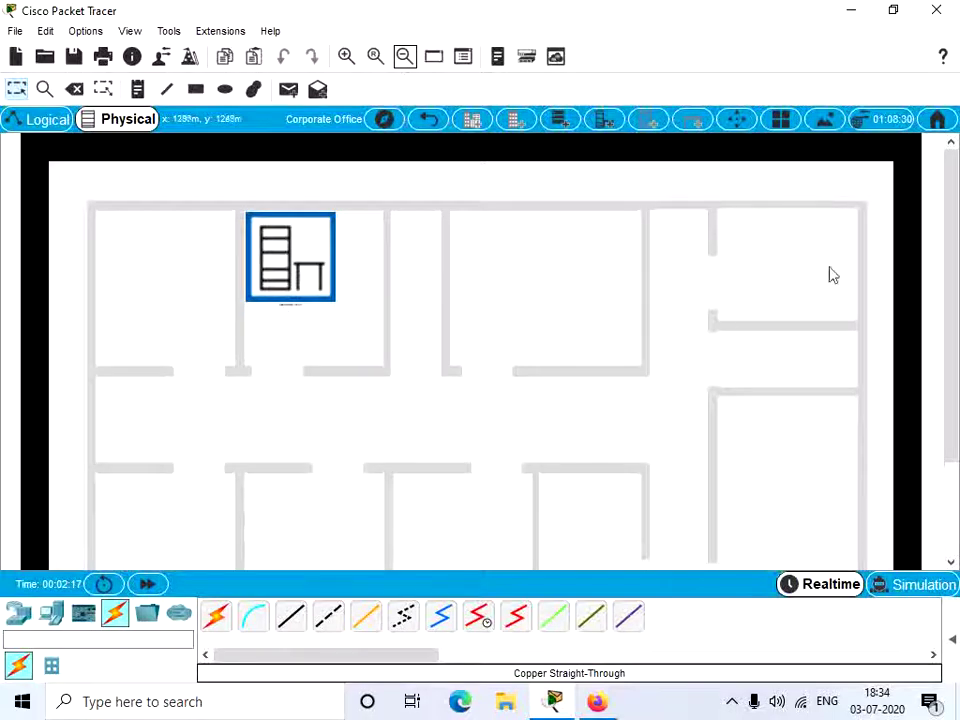
pyautogui.click(826, 124)
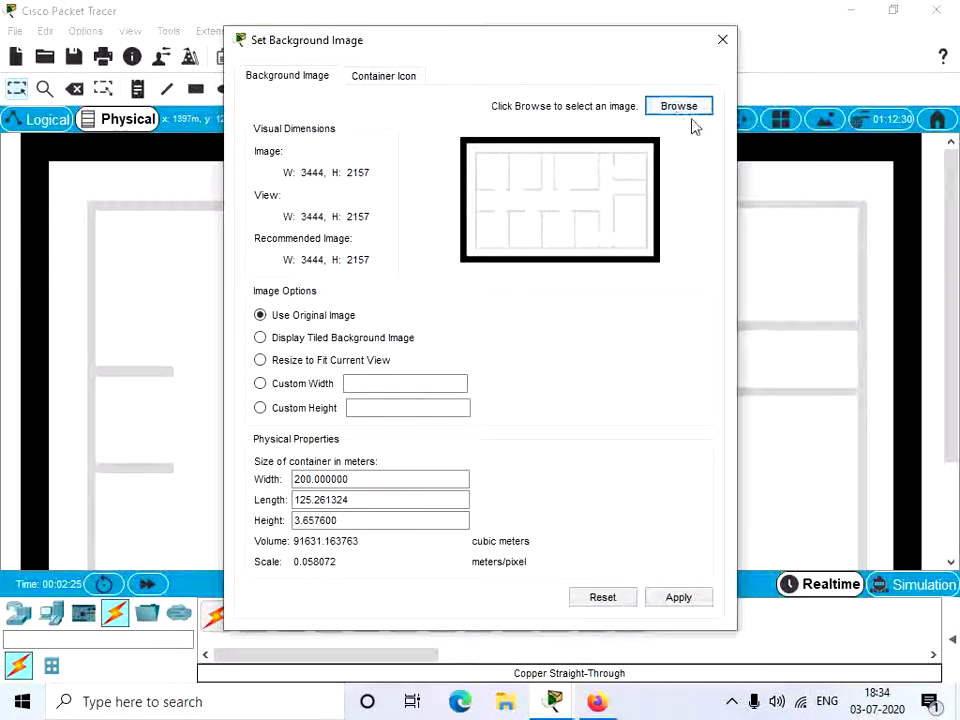
# Set the 'office' picture from Pictures as the Corporate Office background
pyautogui.click(679, 107)
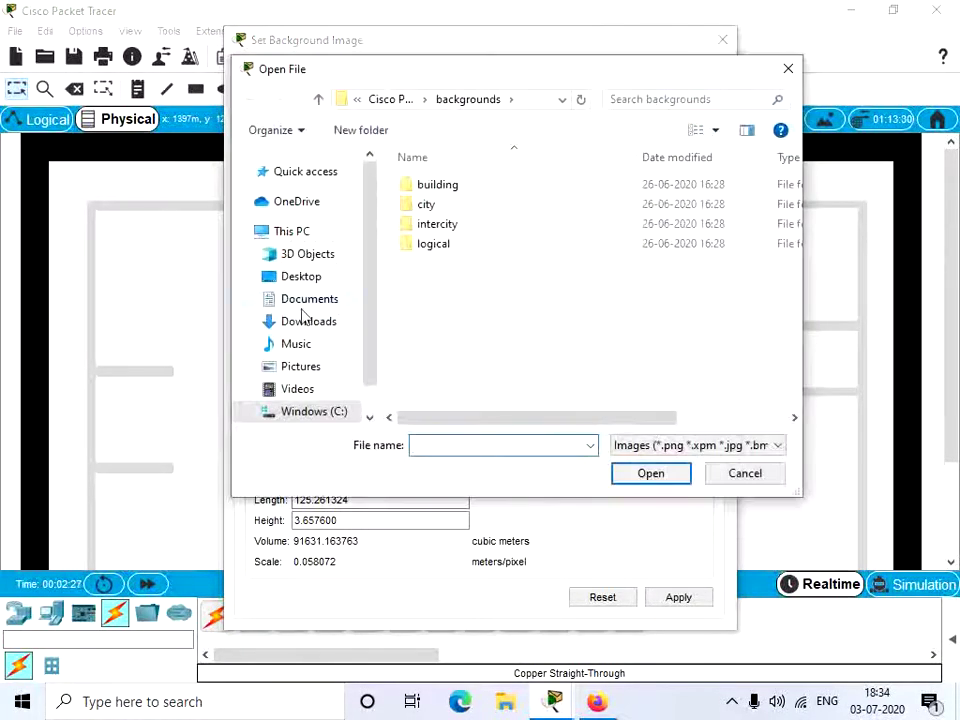
pyautogui.click(318, 370)
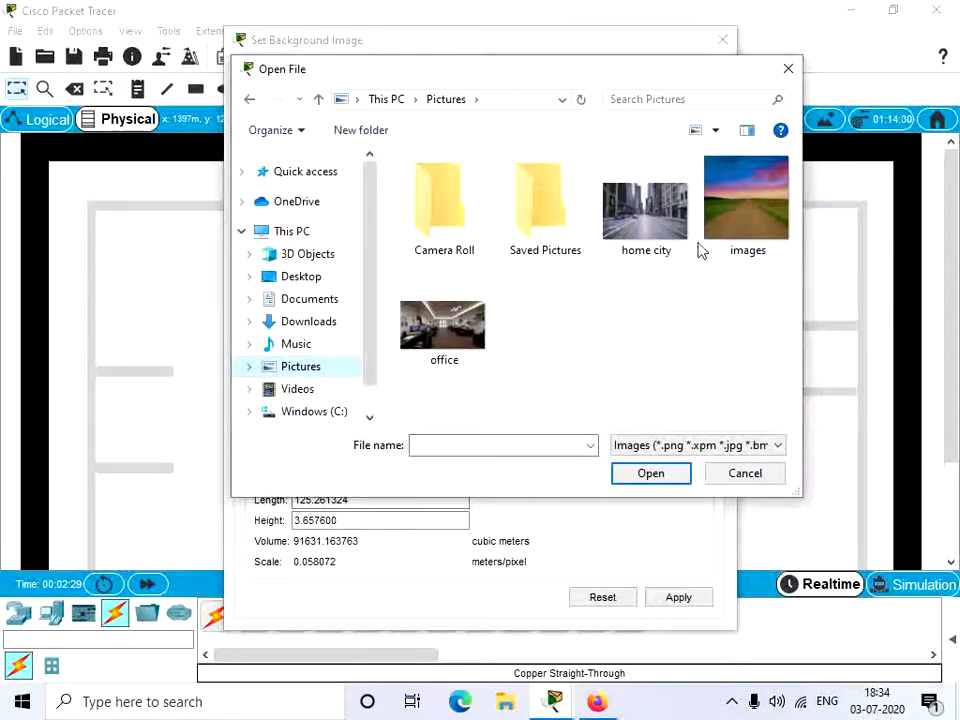
pyautogui.click(442, 327)
pyautogui.click(656, 478)
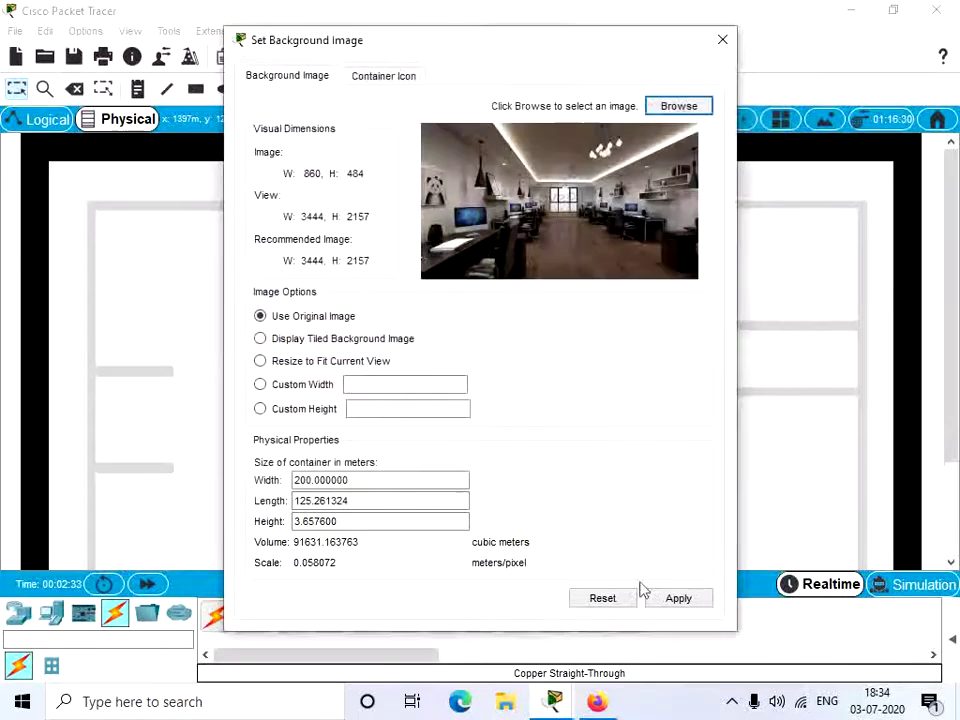
pyautogui.click(692, 600)
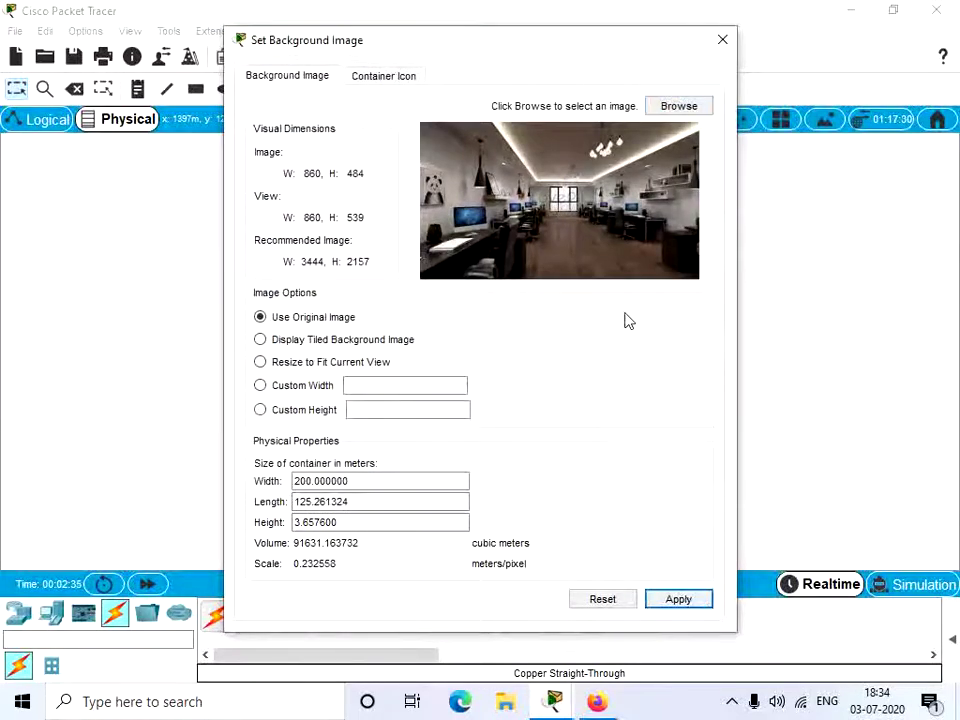
pyautogui.click(722, 39)
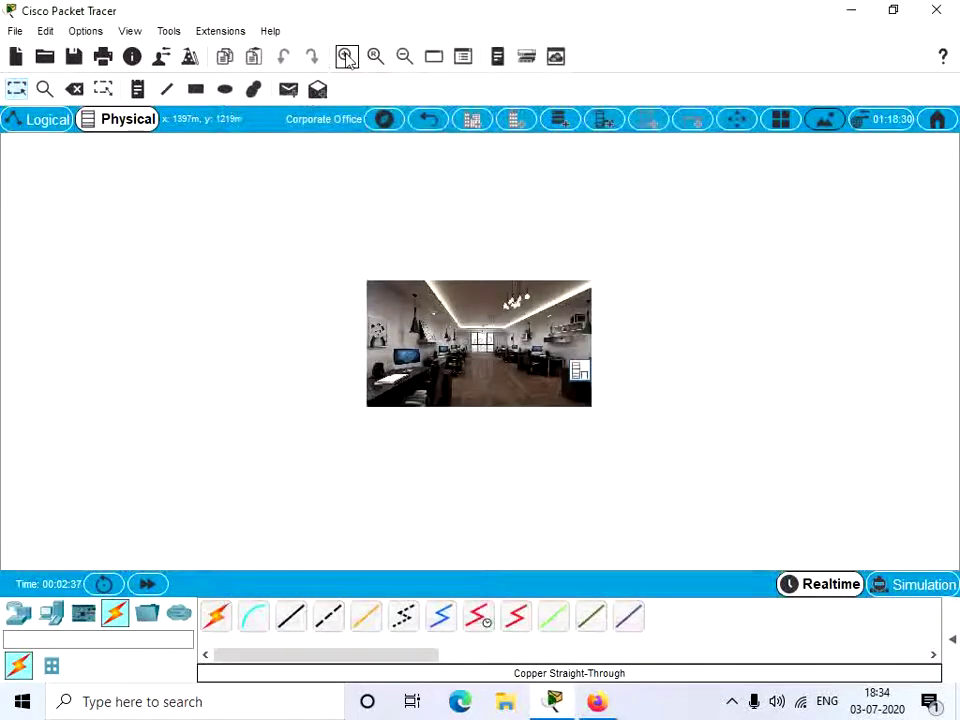
# Zoom in, centre the wiring closet on the office photo, and open the Main Wiring Closet
pyautogui.click(346, 57)
pyautogui.click(346, 57)
pyautogui.click(346, 57)
pyautogui.click(346, 57)
pyautogui.click(346, 57)
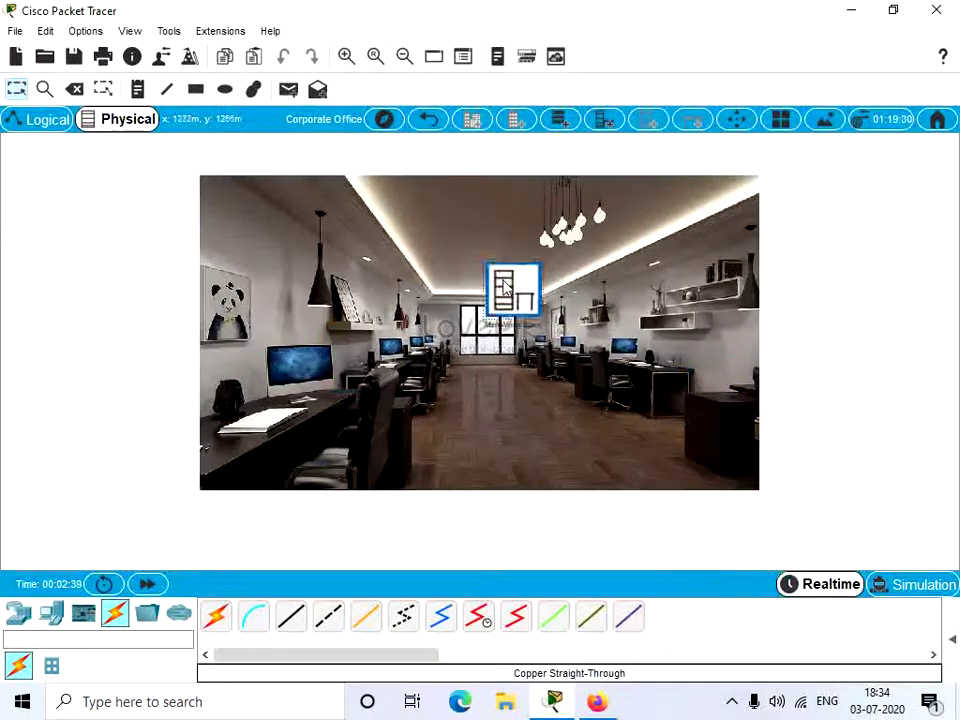
pyautogui.moveTo(505, 287); pyautogui.dragTo(480, 333)
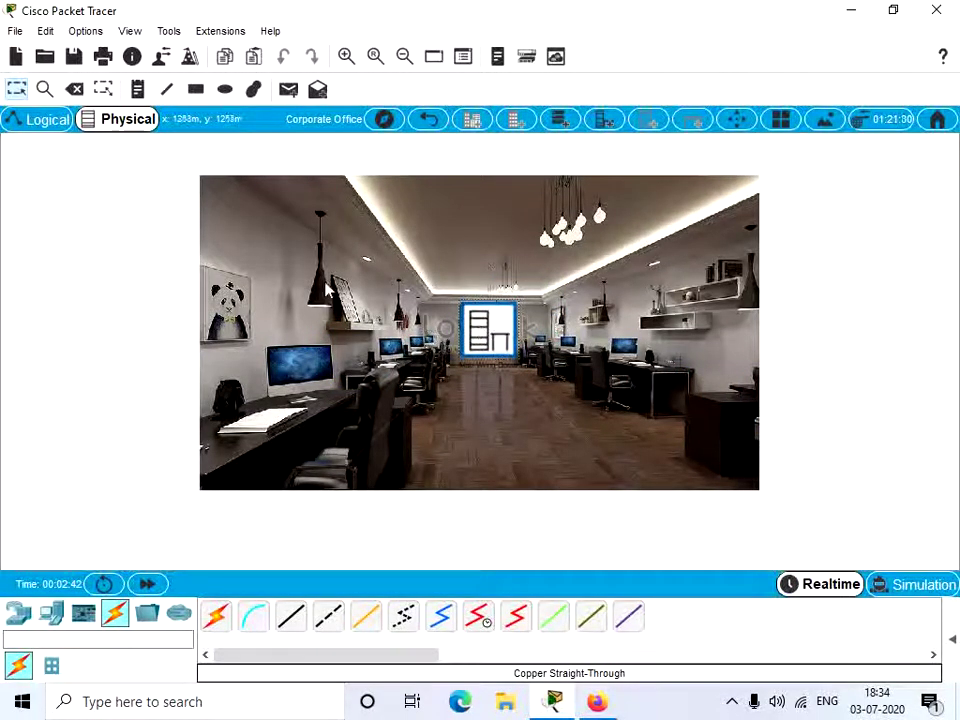
pyautogui.click(503, 322)
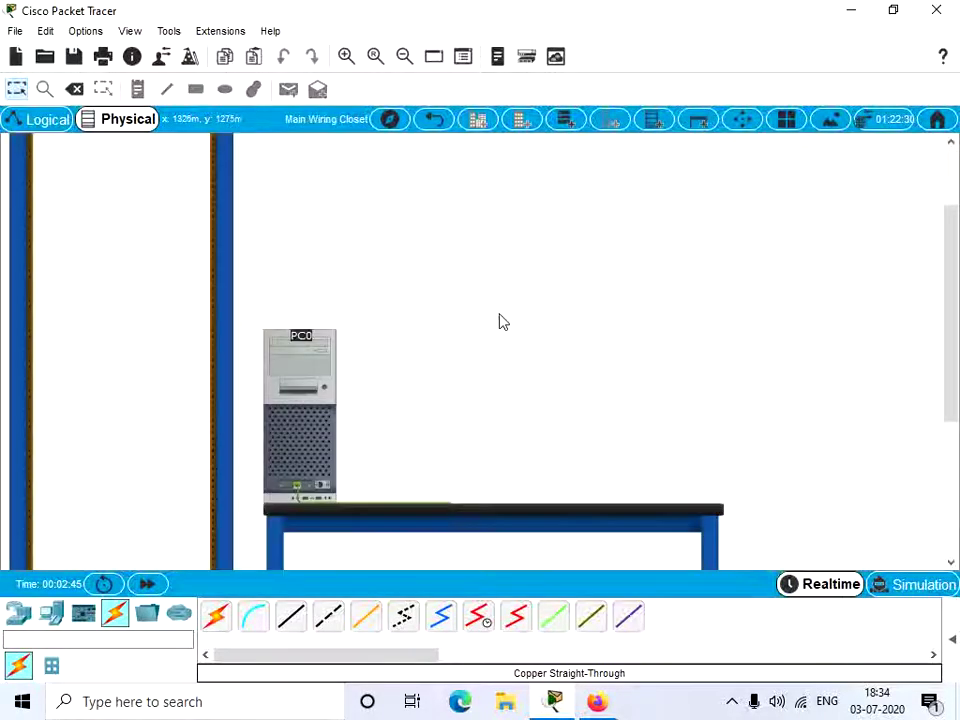
pyautogui.scroll(-2, 470, 323)
pyautogui.scroll(3, 435, 324)
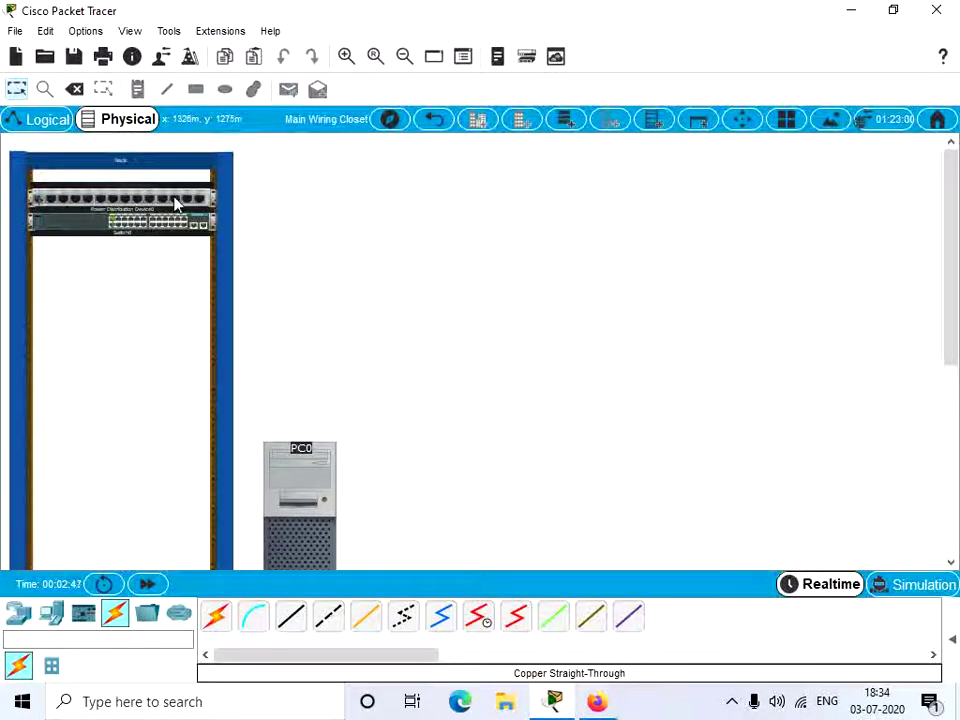
# Go back up to Home City and zoom out on its map
pyautogui.click(431, 121)
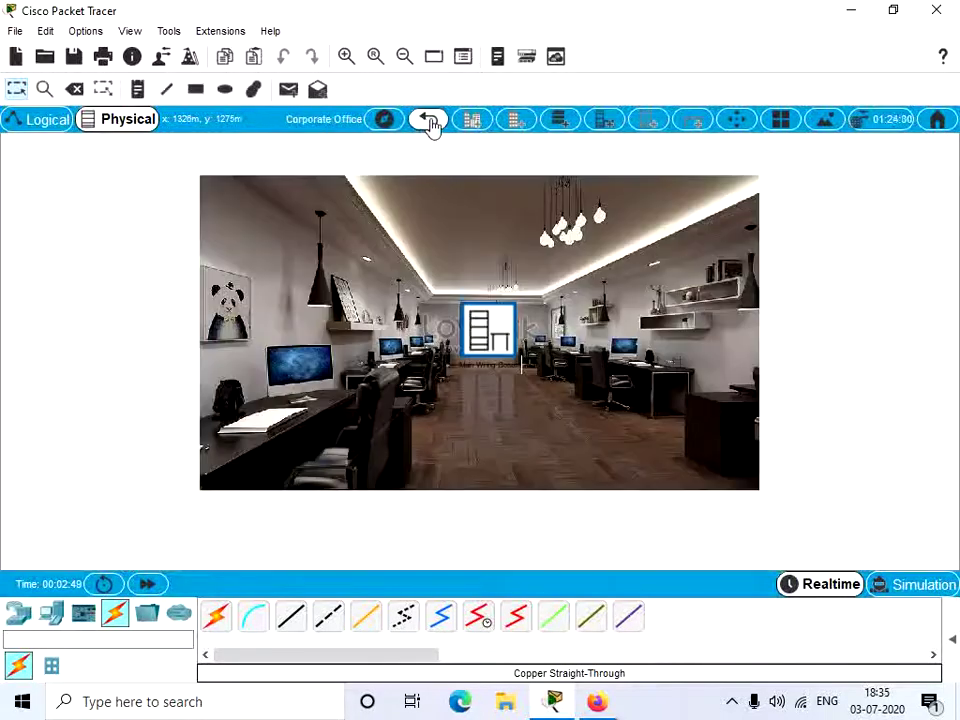
pyautogui.click(431, 121)
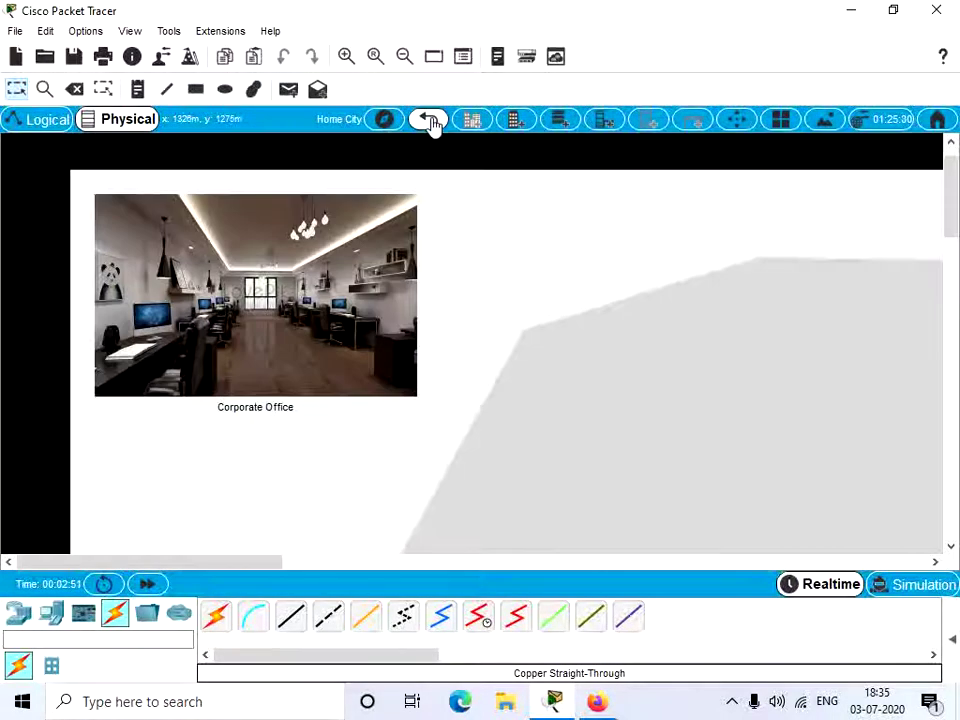
pyautogui.scroll(-3, 622, 416)
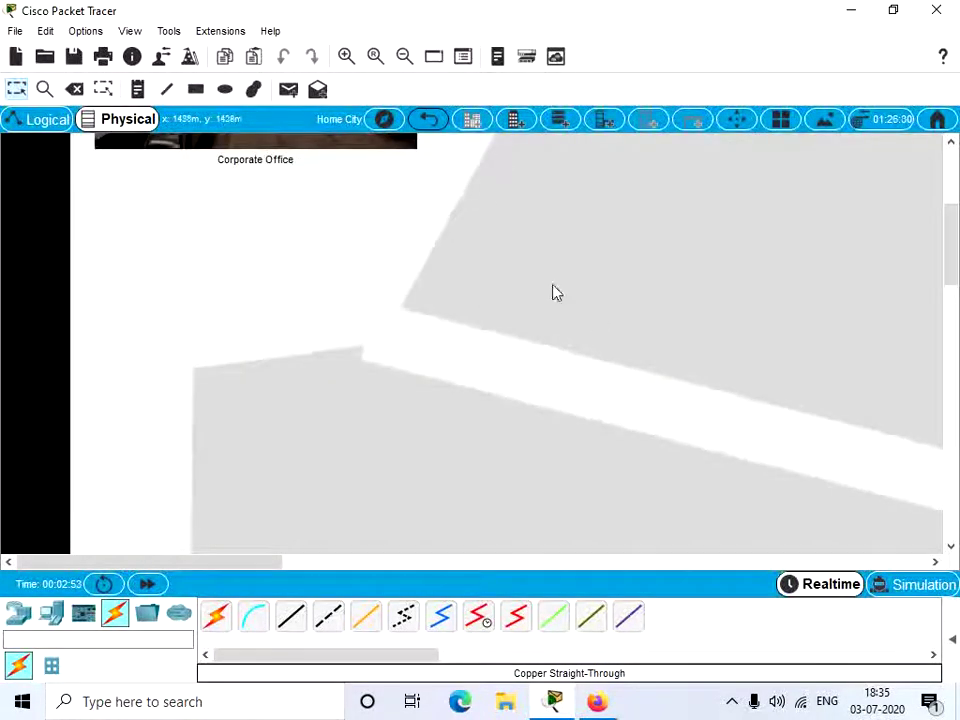
pyautogui.click(405, 58)
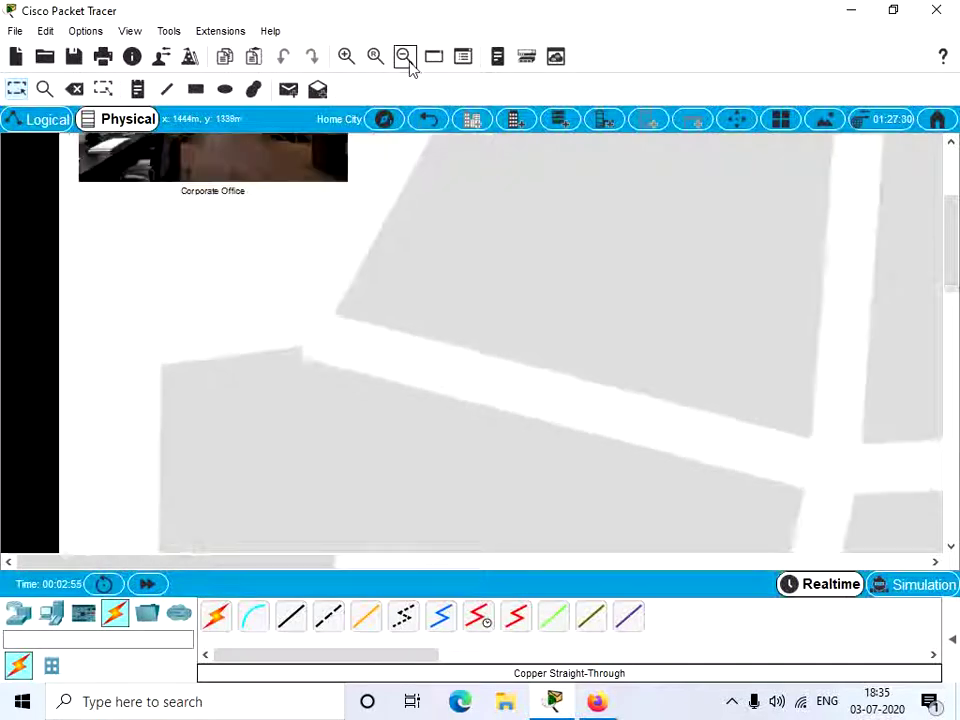
pyautogui.click(405, 58)
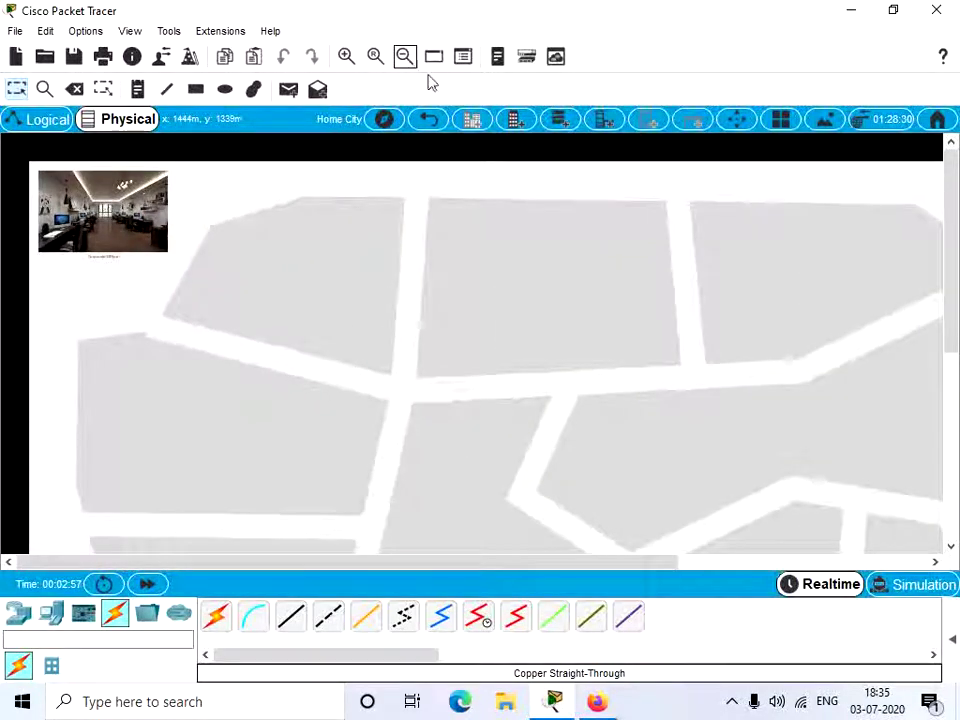
# Set the 'home city' picture from Pictures as Home City's background
pyautogui.click(824, 121)
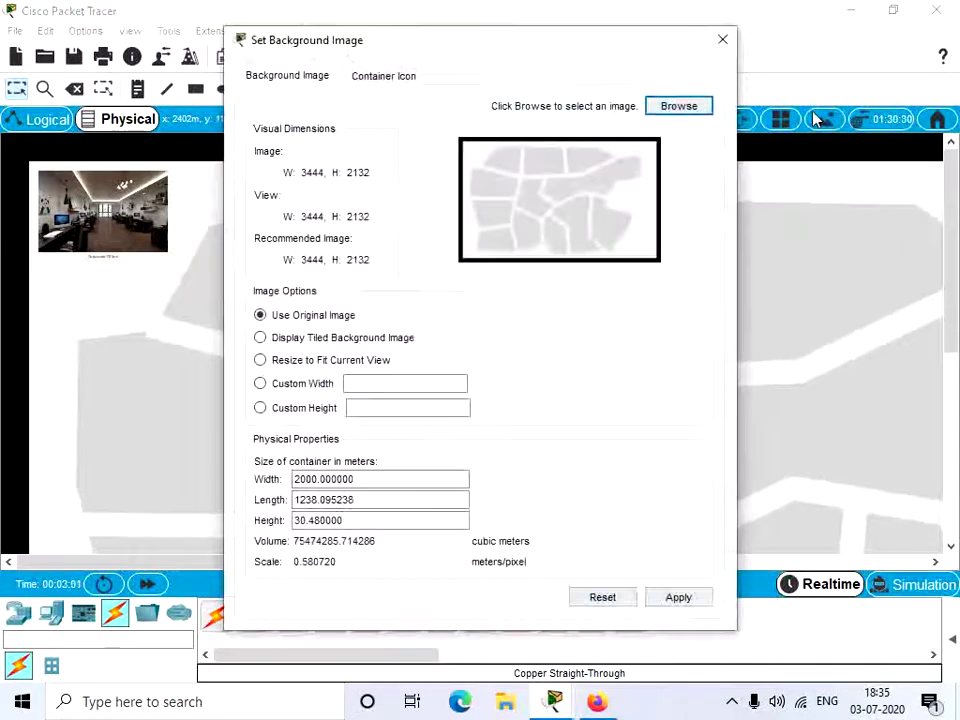
pyautogui.click(670, 112)
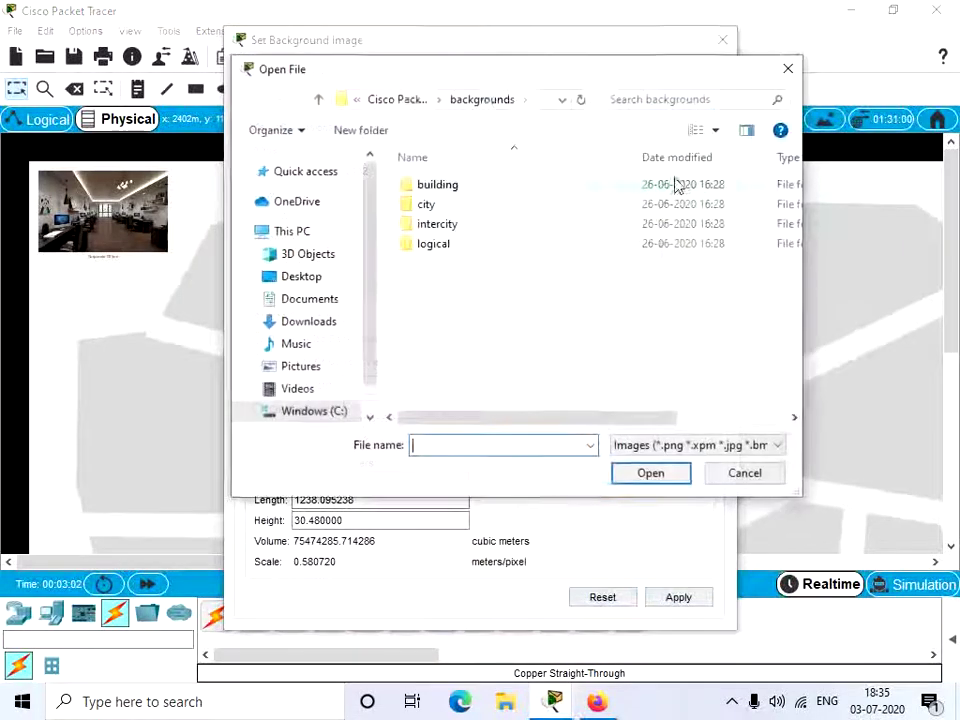
pyautogui.click(303, 366)
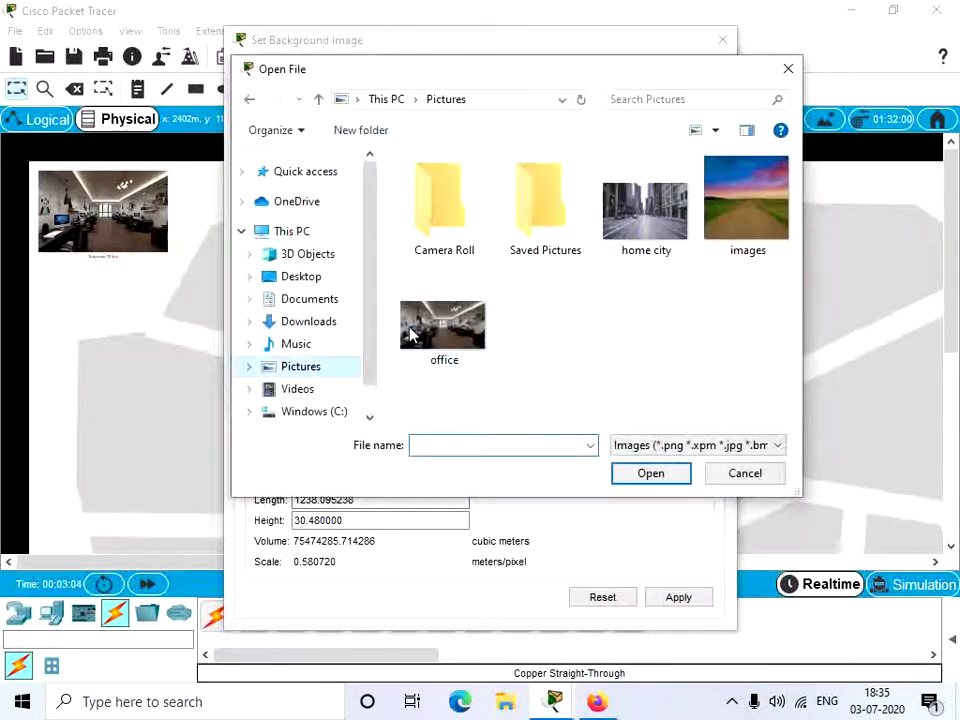
pyautogui.click(636, 240)
pyautogui.click(663, 476)
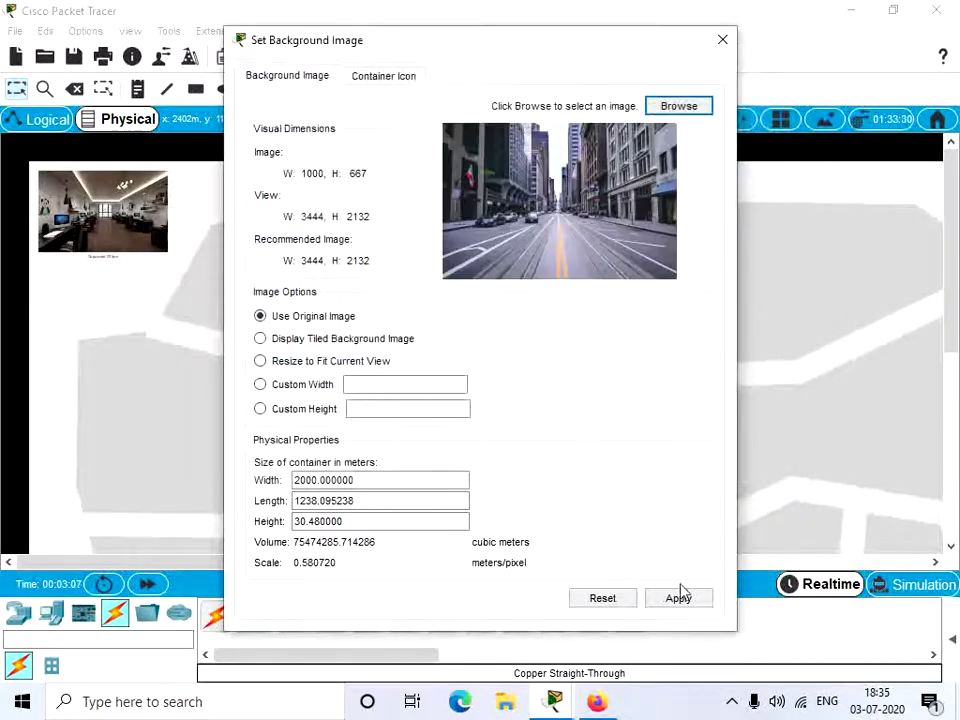
pyautogui.click(679, 597)
pyautogui.click(722, 44)
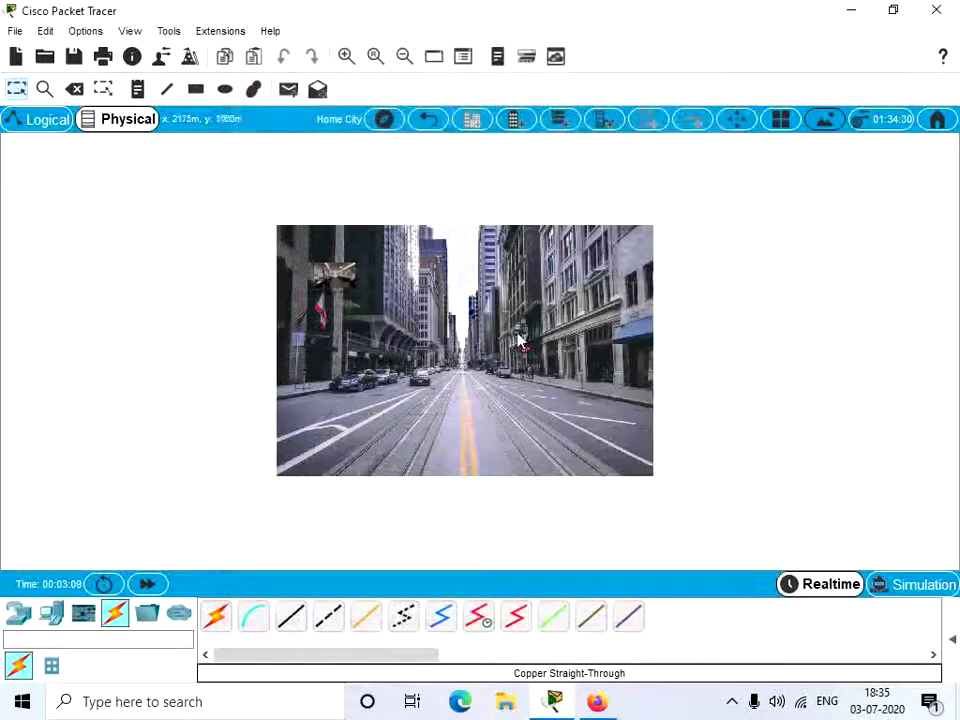
# Zoom in and drag Corporate Office to the middle of the street photo
pyautogui.click(346, 56)
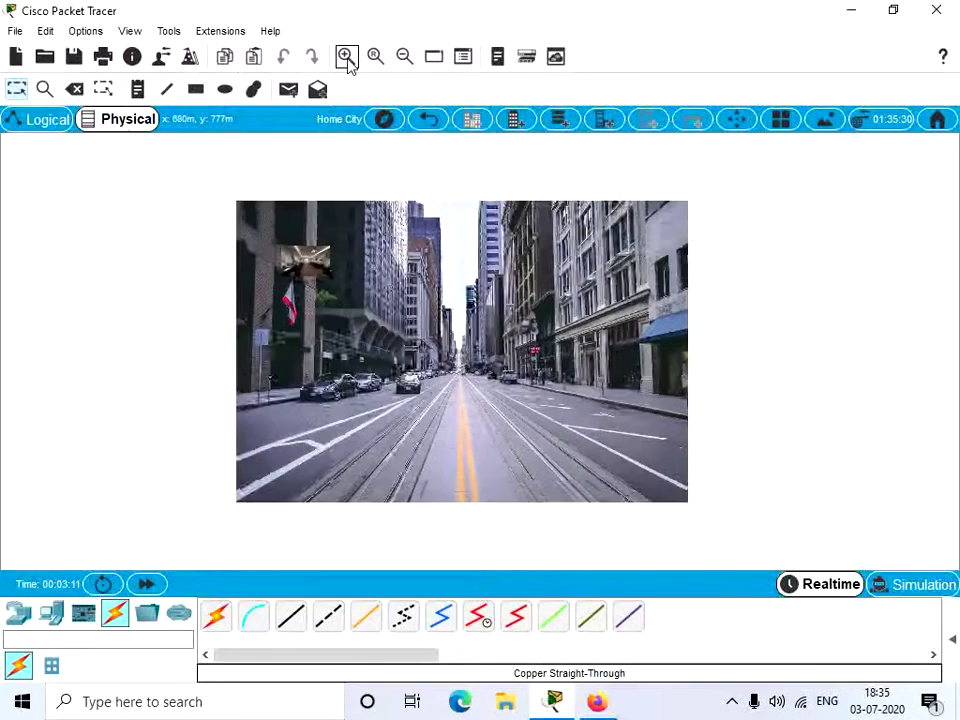
pyautogui.click(346, 56)
pyautogui.click(346, 56)
pyautogui.moveTo(245, 230); pyautogui.dragTo(467, 432)
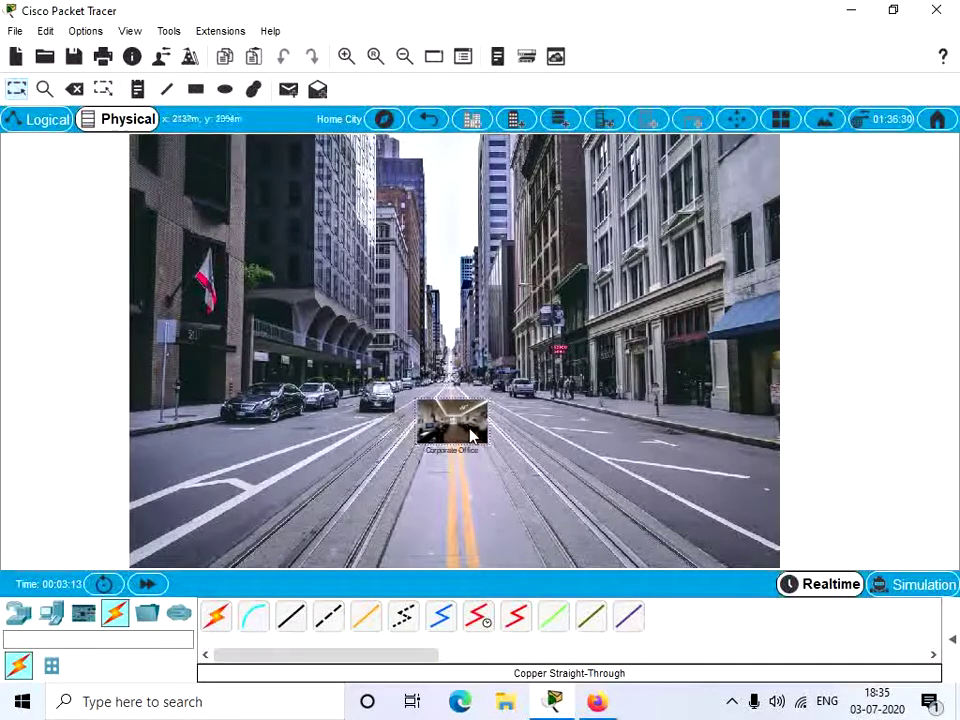
# Go up to Intercity and set the 'images' sunset-road picture as its background
pyautogui.click(429, 120)
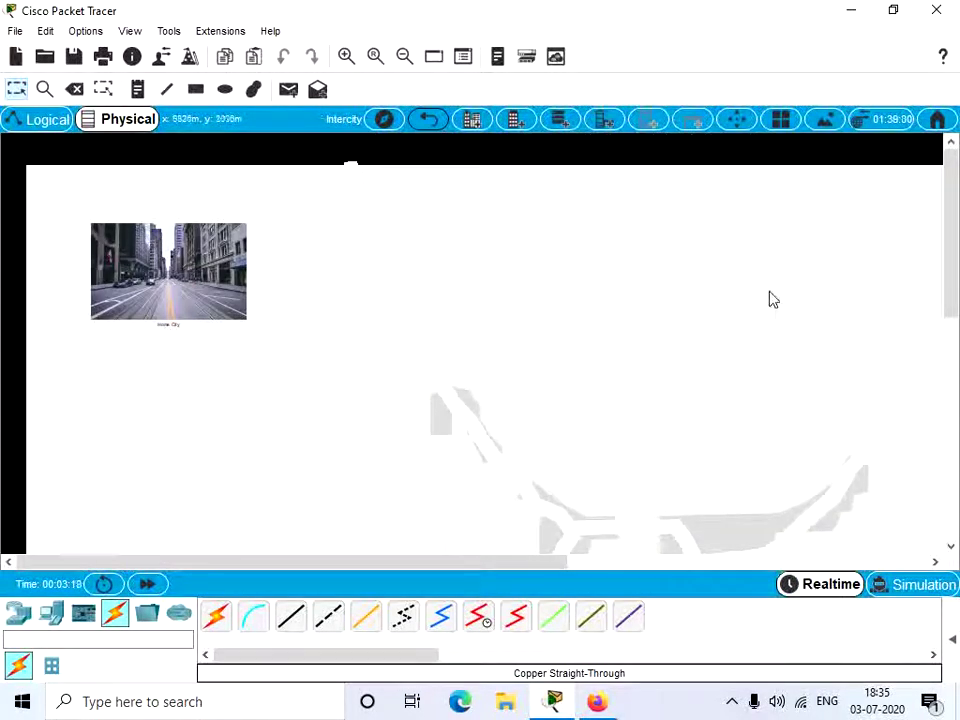
pyautogui.click(823, 124)
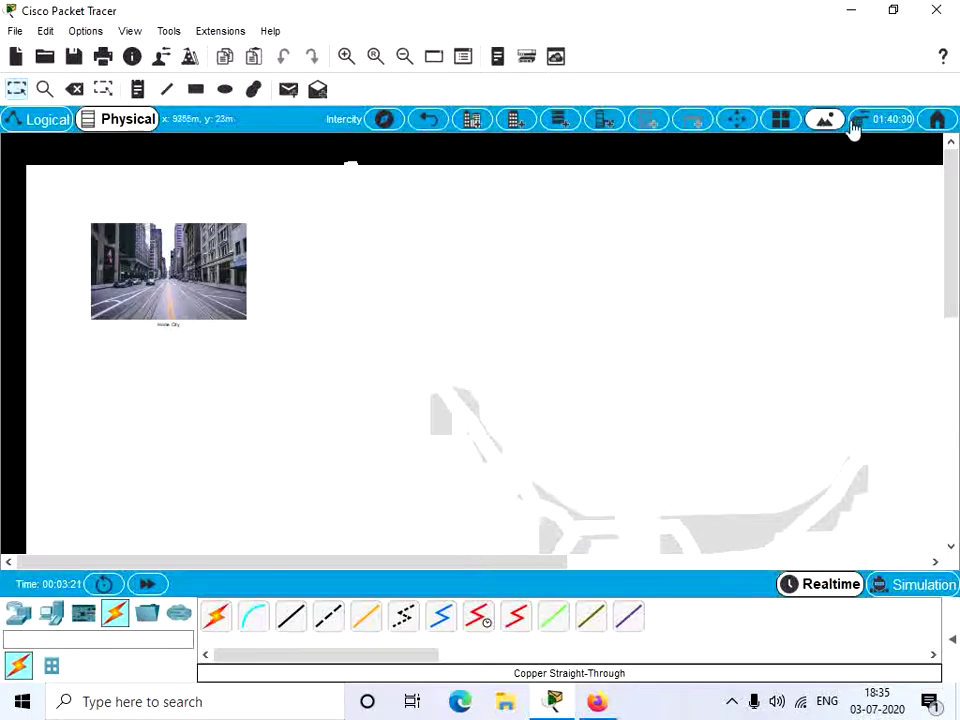
pyautogui.click(697, 105)
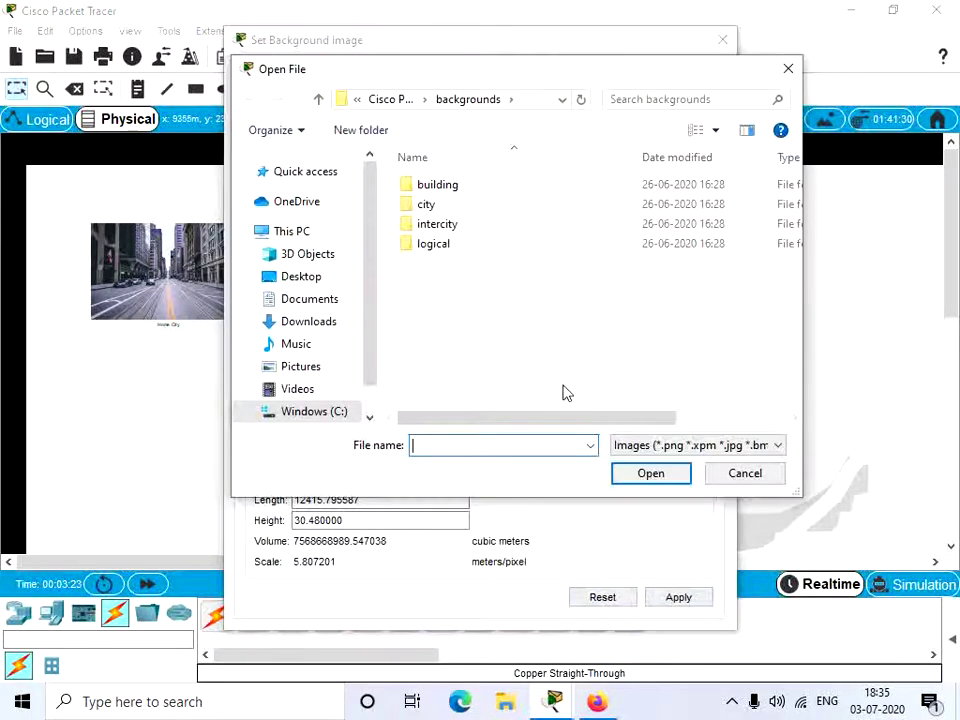
pyautogui.click(302, 367)
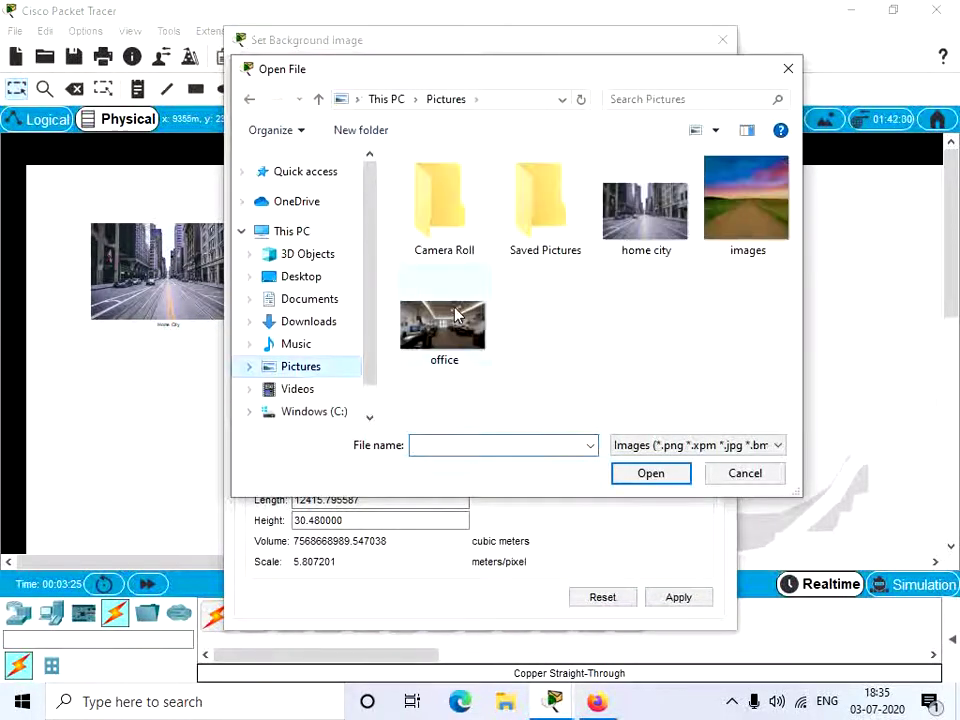
pyautogui.click(724, 246)
pyautogui.click(651, 474)
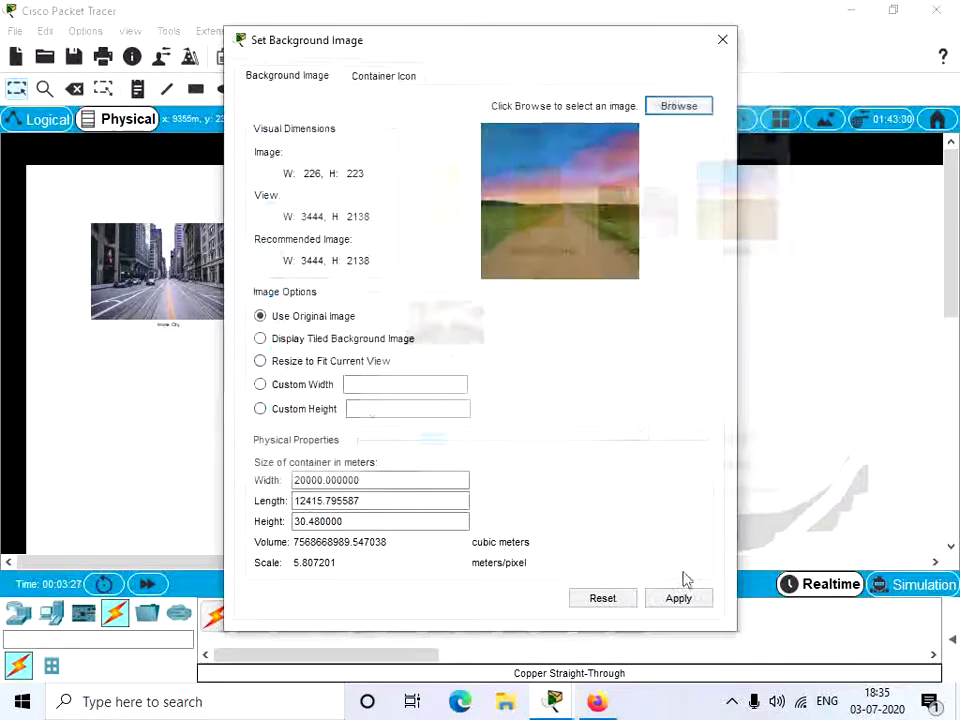
pyautogui.click(677, 600)
pyautogui.click(722, 39)
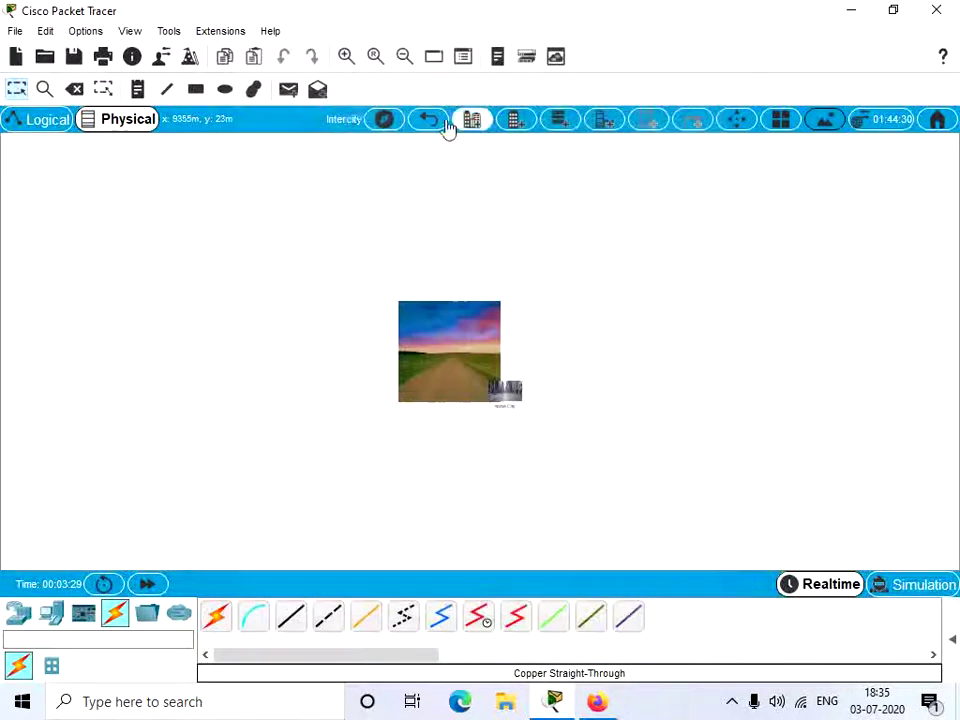
# Zoom in, centre Home City on the road picture, and enter Home City
pyautogui.click(355, 57)
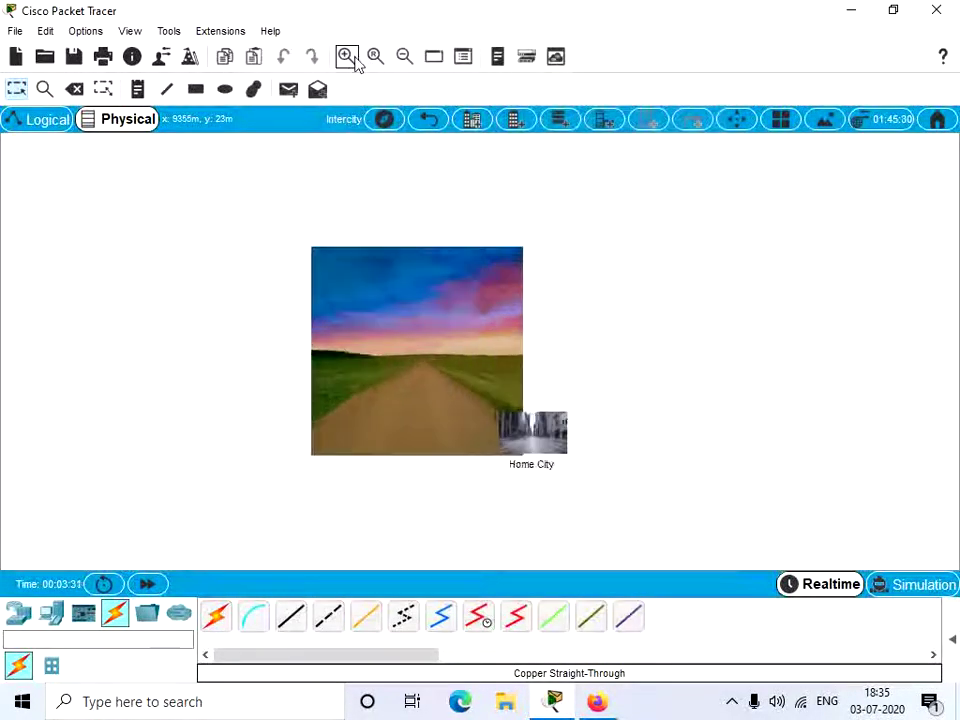
pyautogui.moveTo(587, 507); pyautogui.dragTo(426, 349)
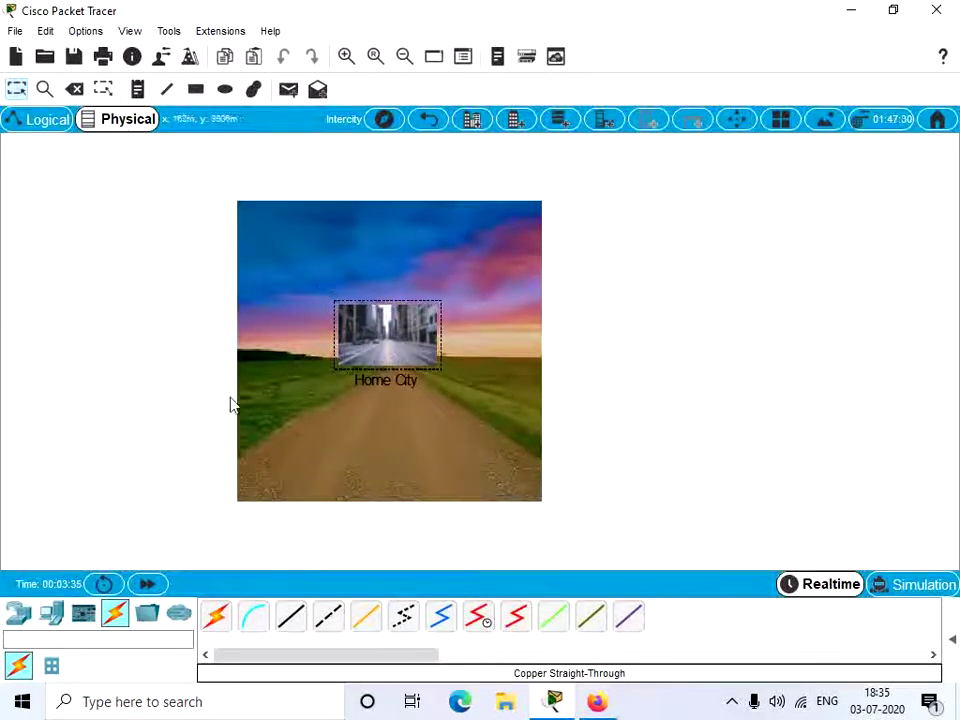
pyautogui.doubleClick(371, 339)
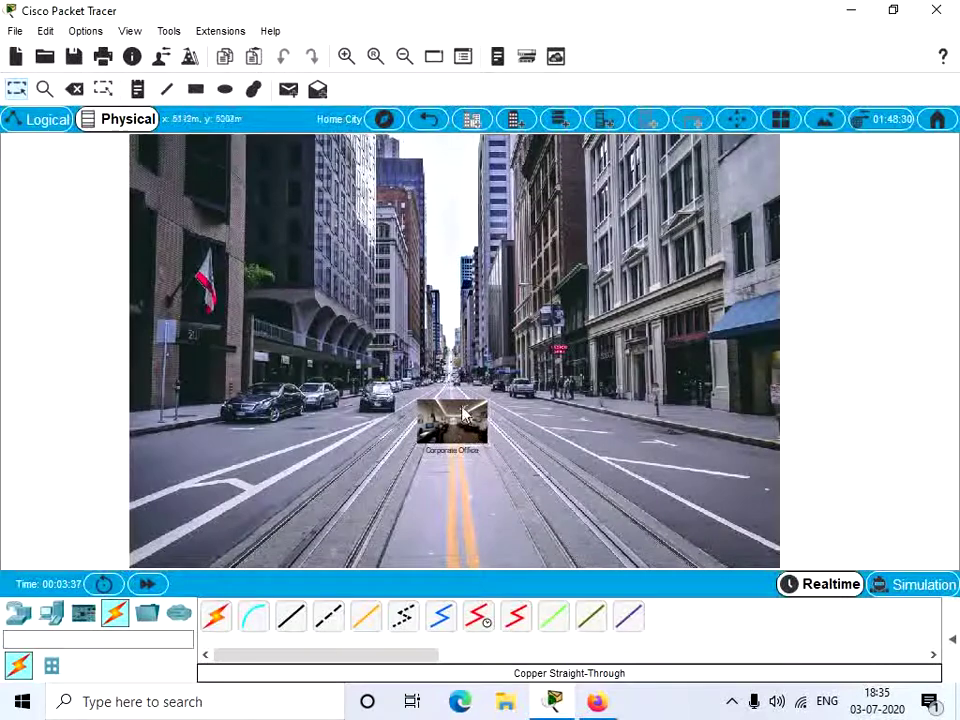
# Drill into Corporate Office and the Main Wiring Closet to check the desk, then climb back to Intercity
pyautogui.doubleClick(458, 432)
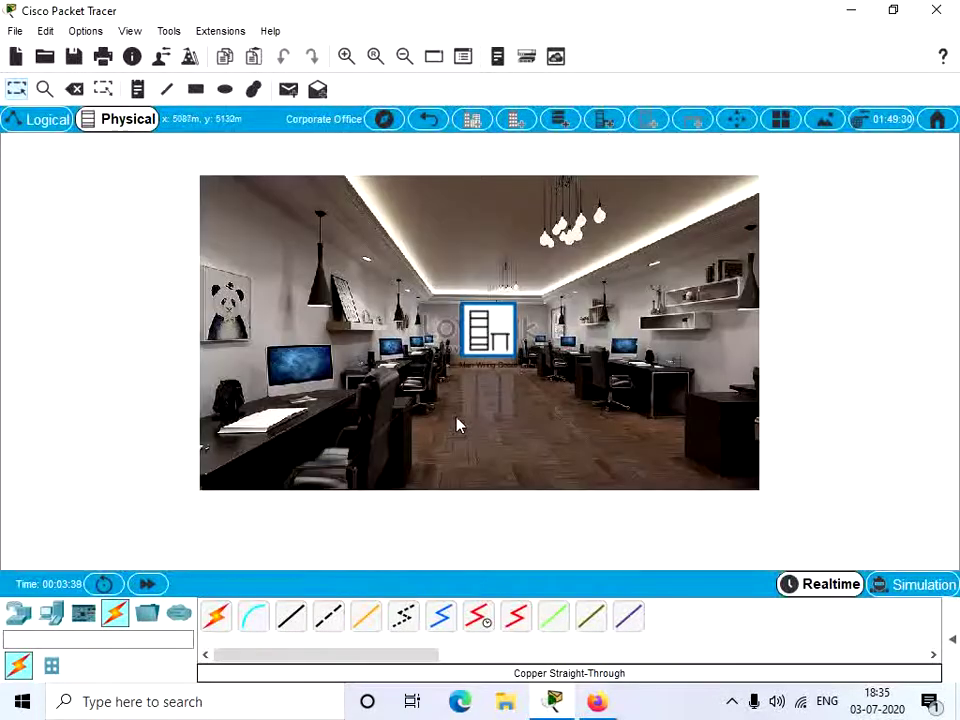
pyautogui.doubleClick(493, 333)
pyautogui.scroll(-2, 469, 352)
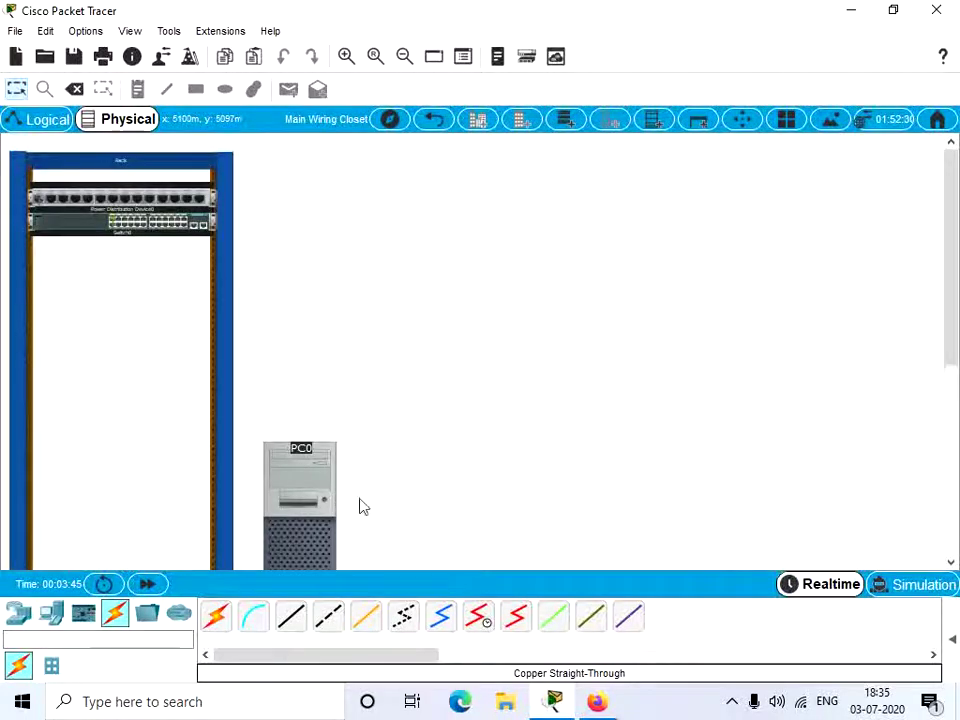
pyautogui.scroll(-3, 365, 500)
pyautogui.scroll(3, 372, 482)
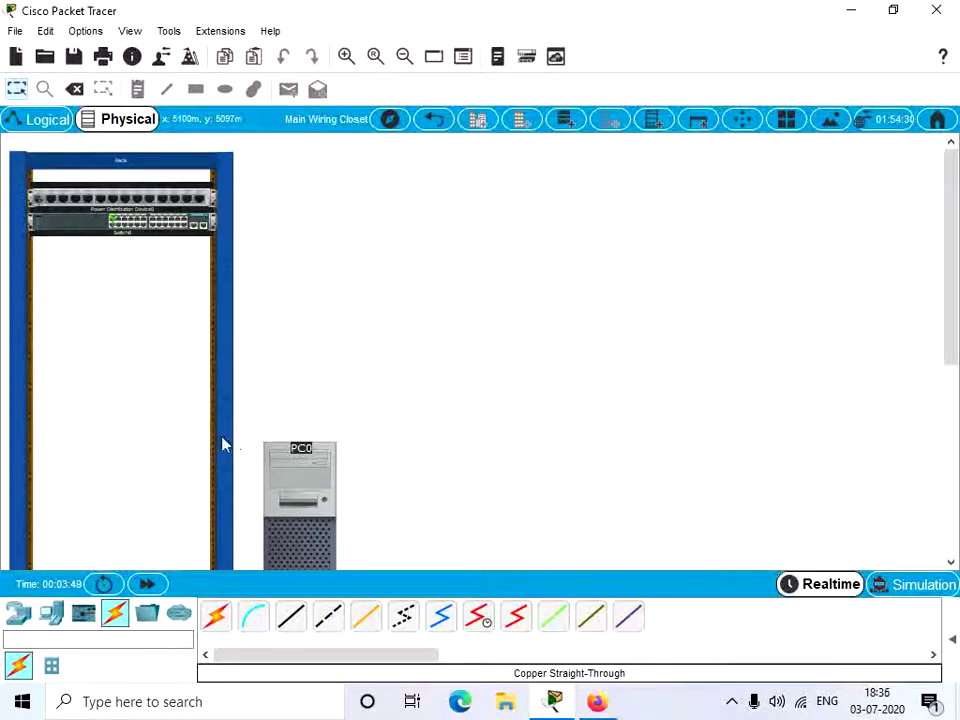
pyautogui.click(430, 119)
pyautogui.click(428, 119)
pyautogui.click(425, 119)
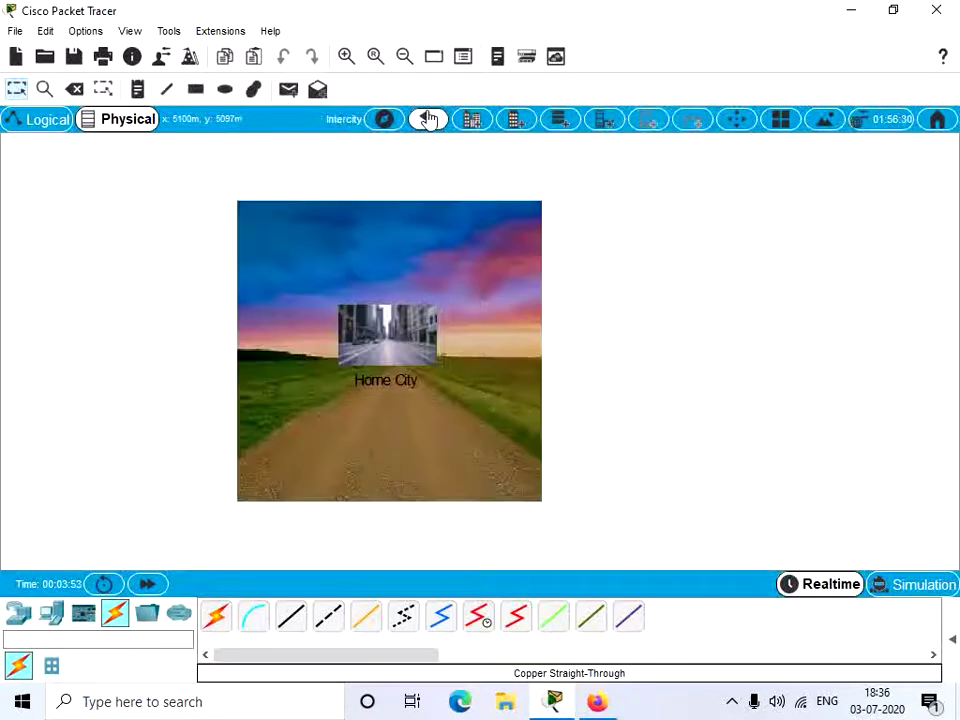
# In the Logical workspace, drag PC0 and its cabled Switch0 so they sit side by side
pyautogui.click(45, 121)
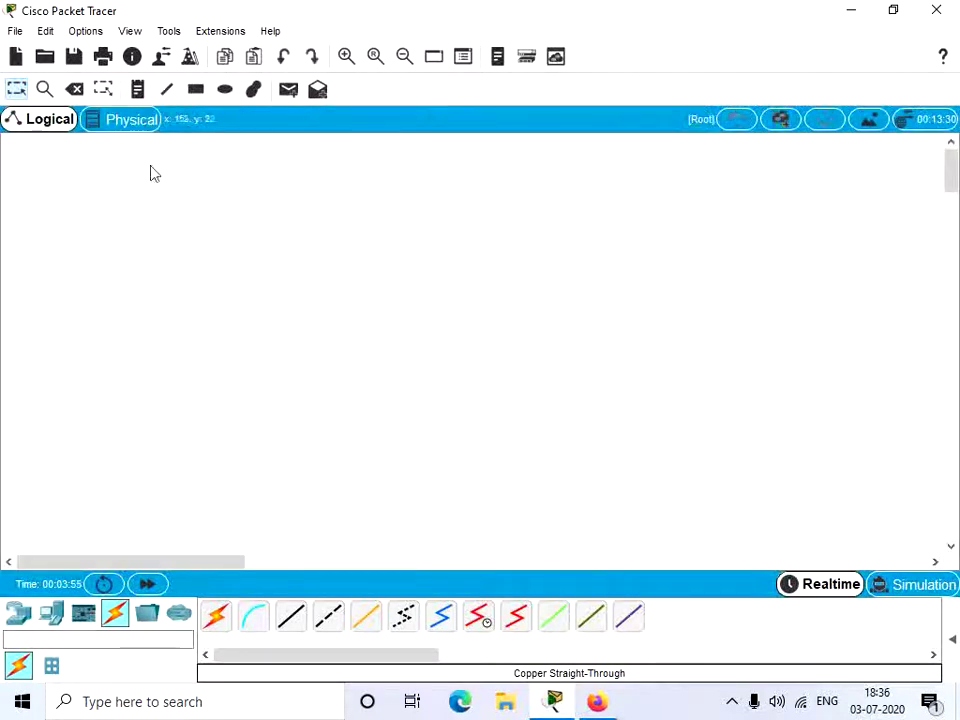
pyautogui.scroll(-3, 800, 500)
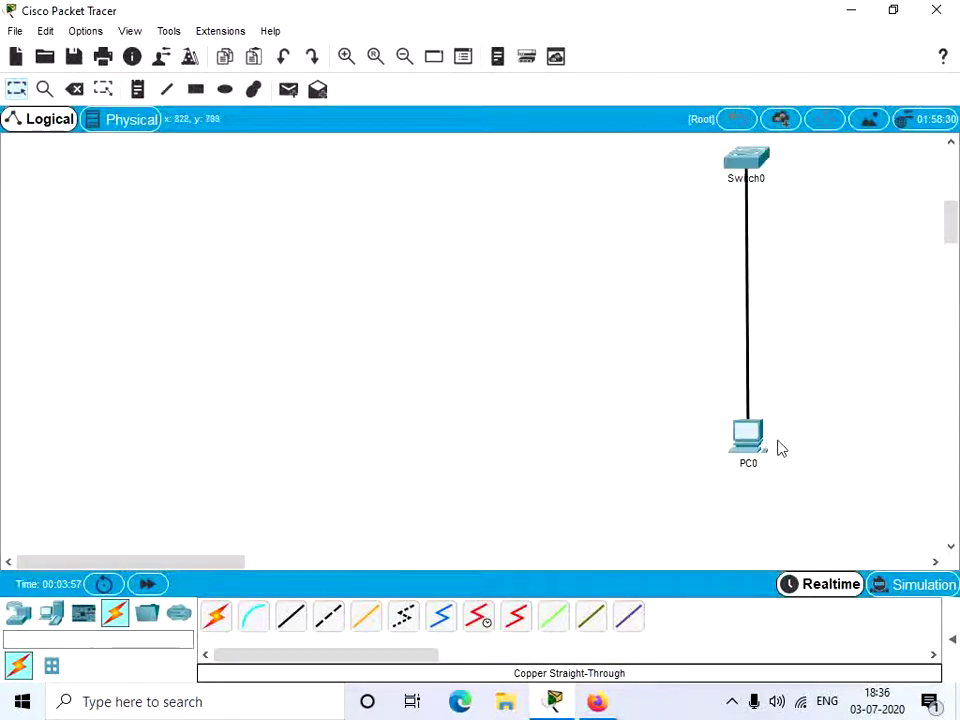
pyautogui.moveTo(748, 435); pyautogui.dragTo(468, 186)
pyautogui.scroll(2, 789, 313)
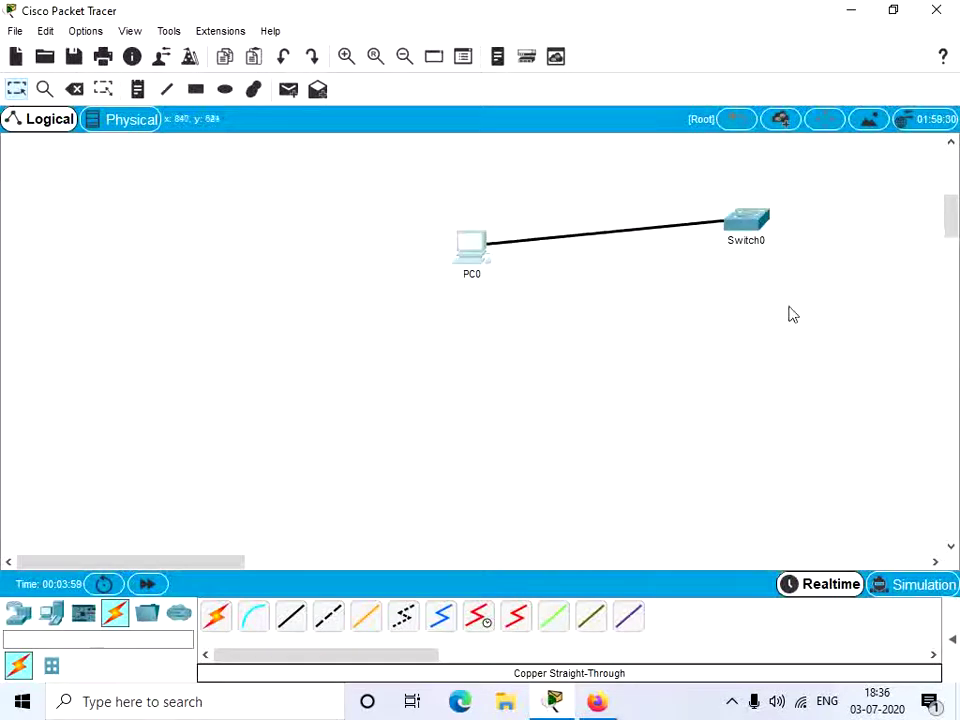
pyautogui.moveTo(746, 230); pyautogui.dragTo(574, 255)
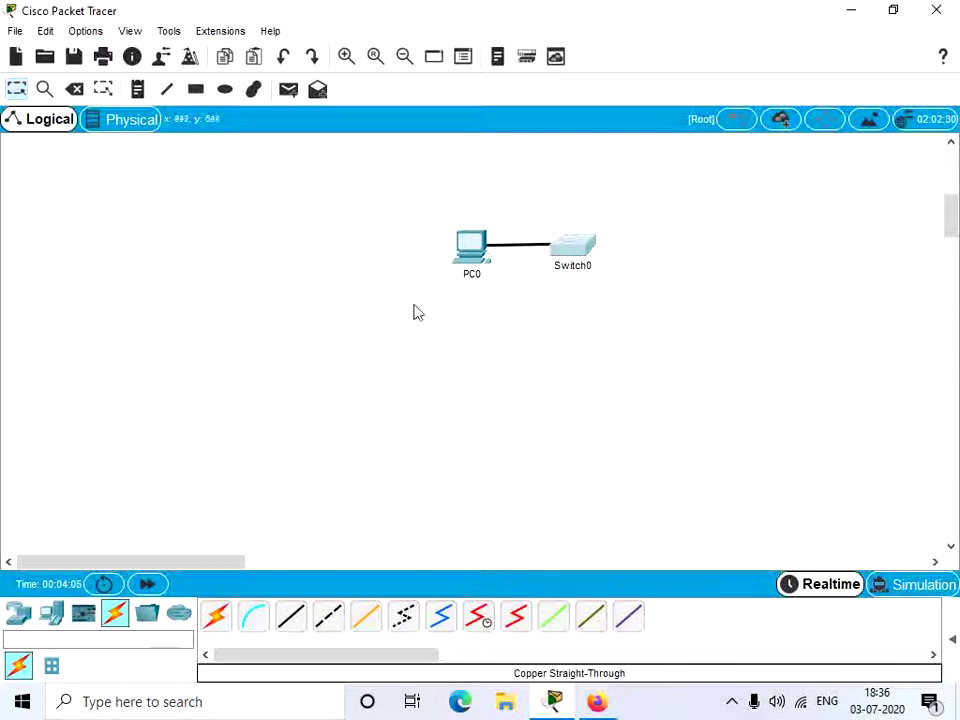
# In Physical mode, descend from Intercity through Home City and Corporate Office into the Main Wiring Closet
pyautogui.click(131, 119)
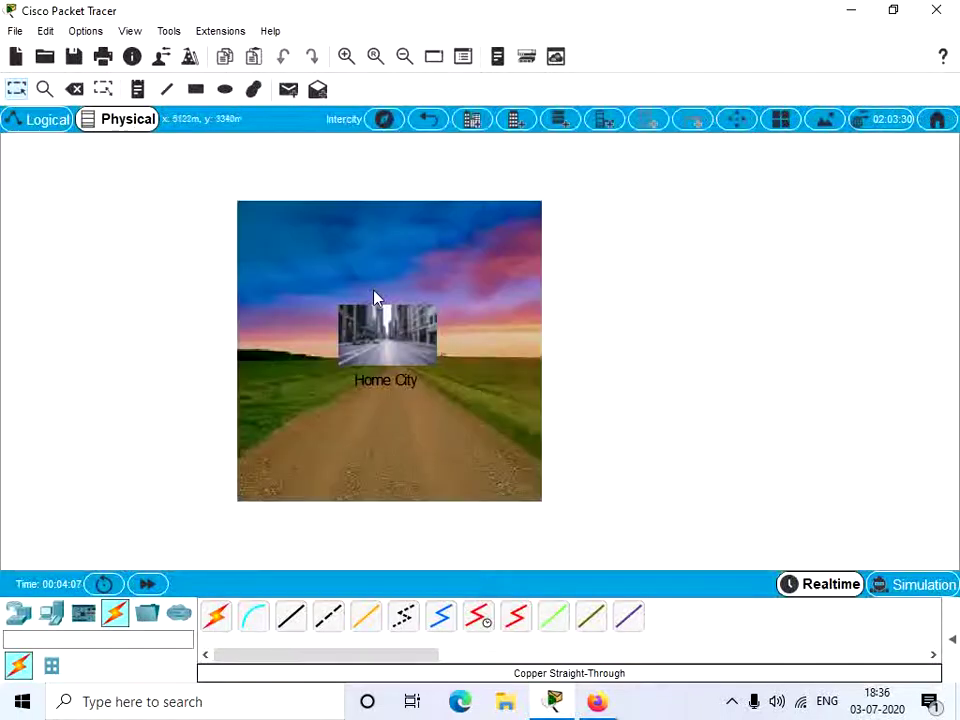
pyautogui.click(388, 348)
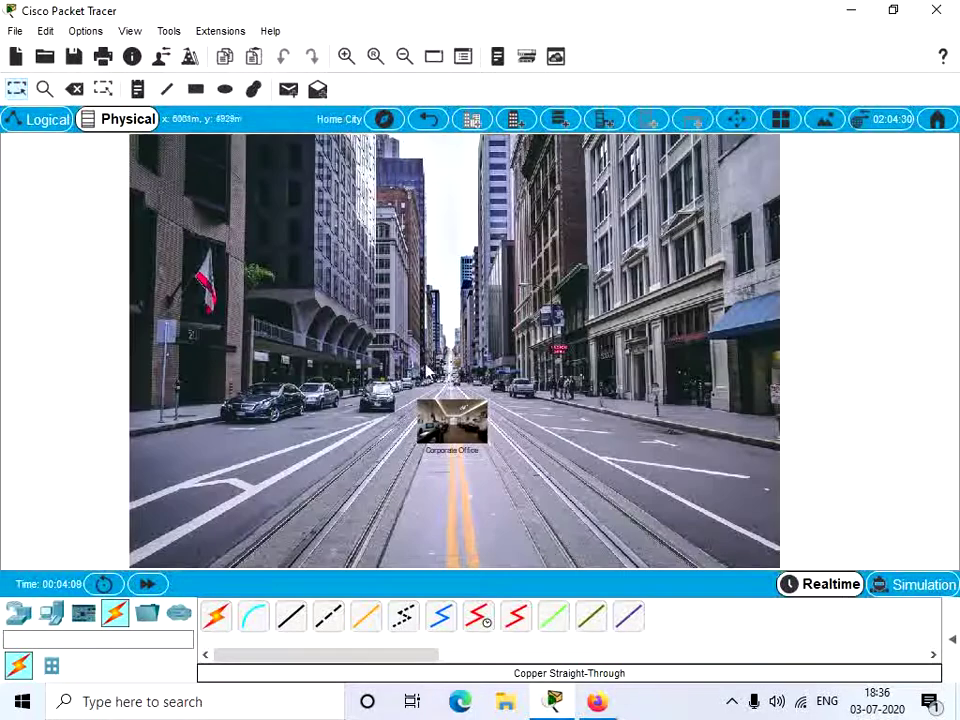
pyautogui.click(455, 418)
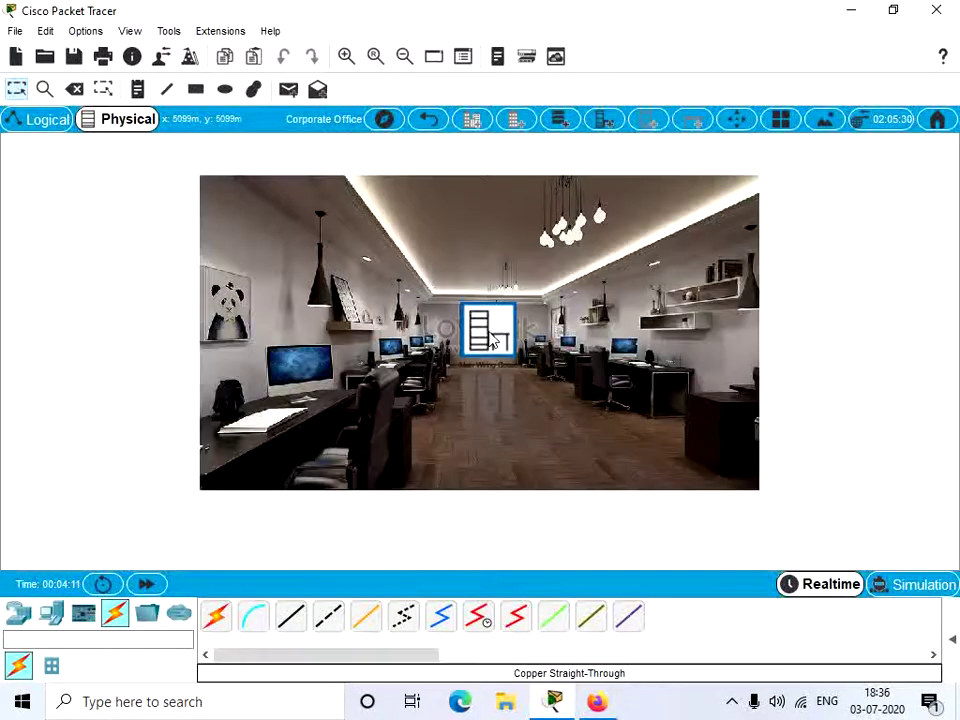
pyautogui.click(489, 333)
pyautogui.scroll(3, 489, 340)
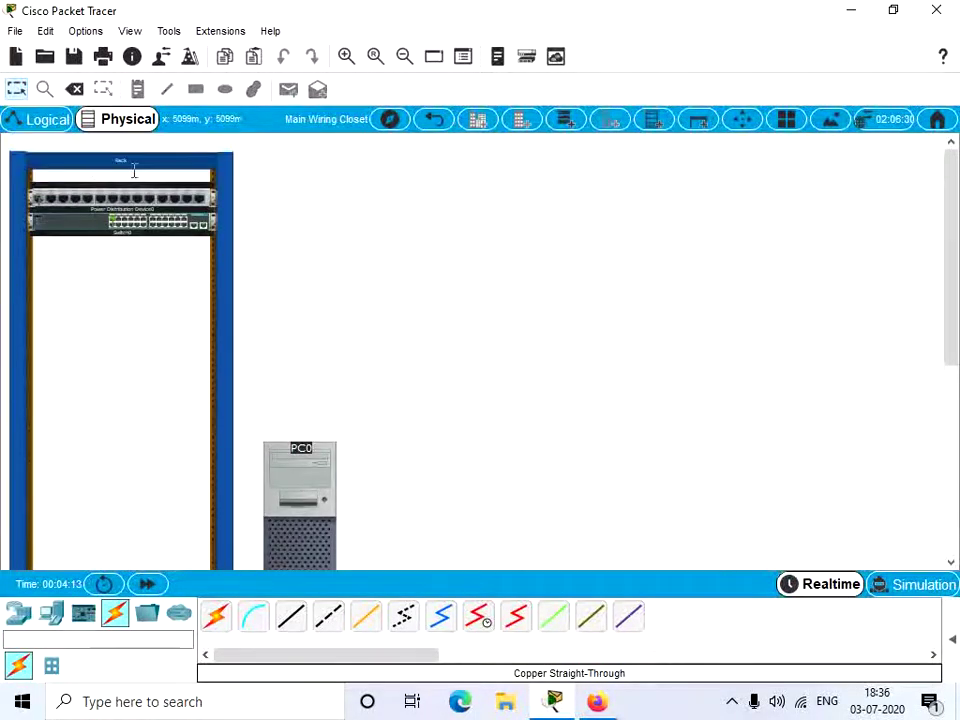
pyautogui.scroll(-2, 365, 457)
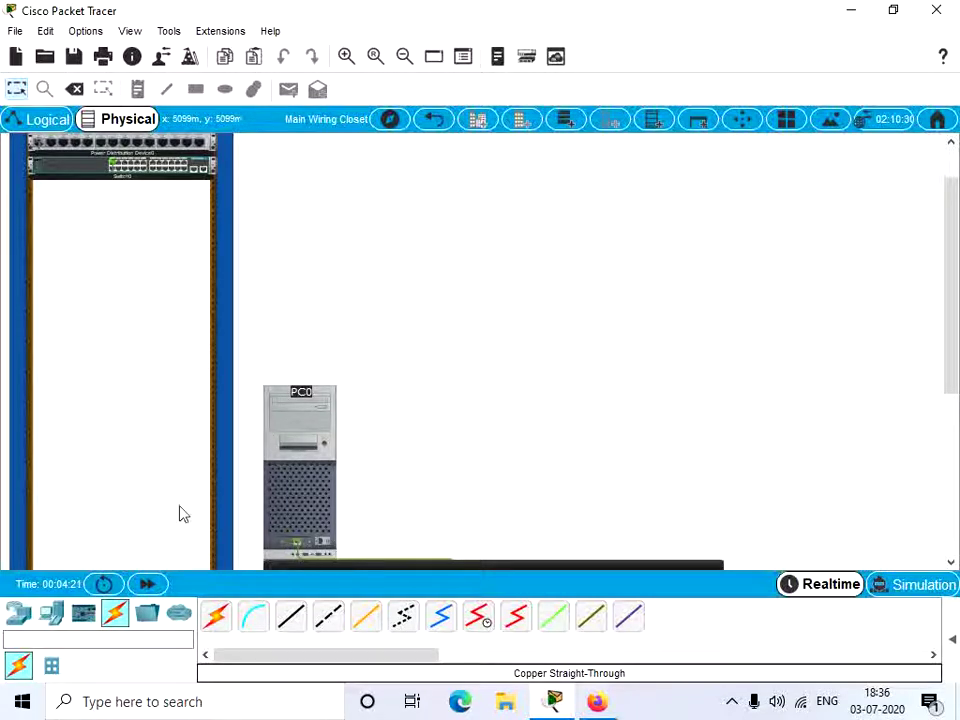
pyautogui.scroll(1, 215, 342)
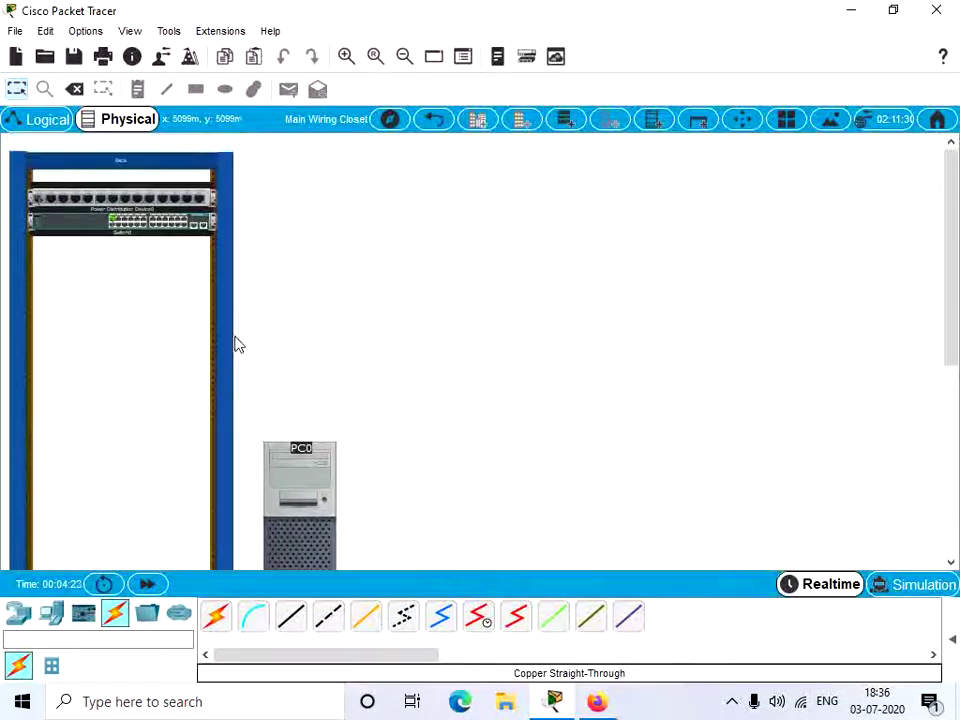
# Check PC0 and Switch0 in the logical topology, then view the rack and PC0 in the wiring closet
pyautogui.click(52, 124)
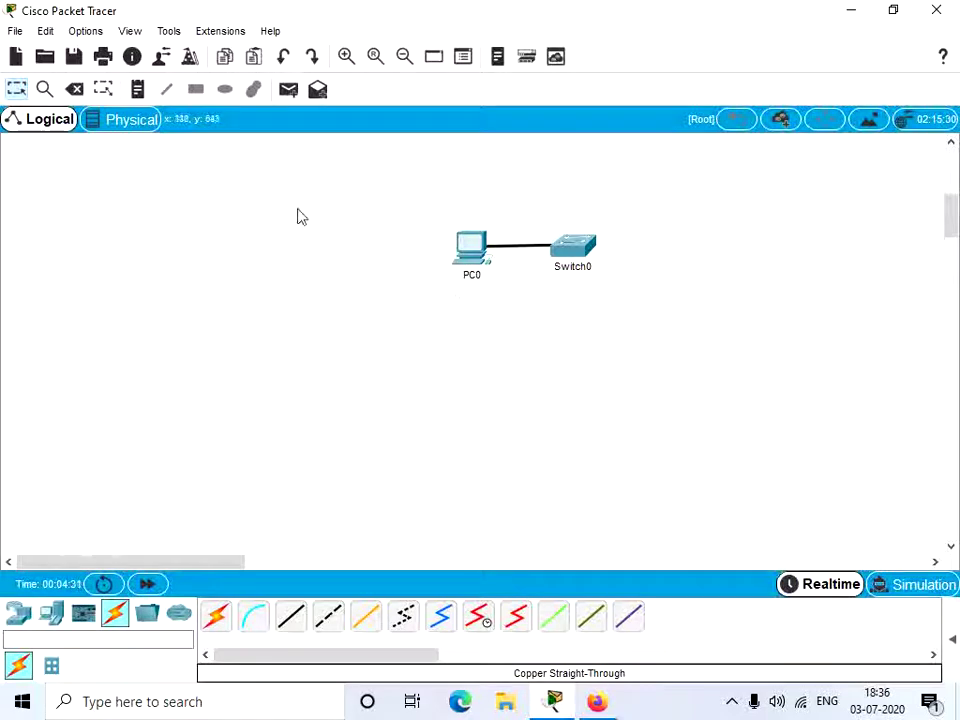
pyautogui.click(152, 120)
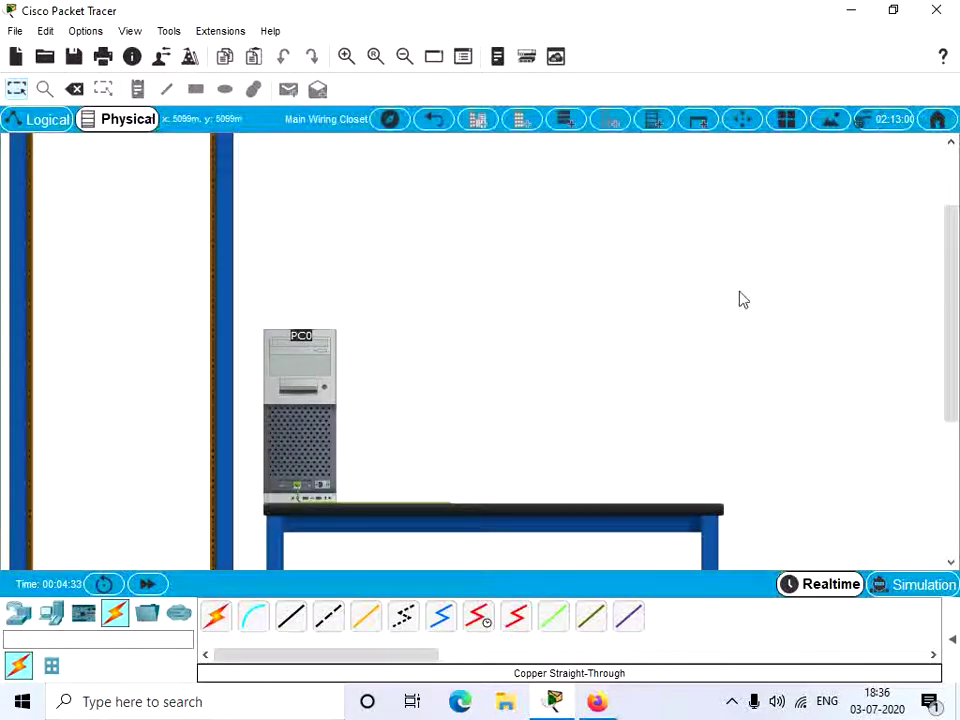
pyautogui.scroll(2, 285, 315)
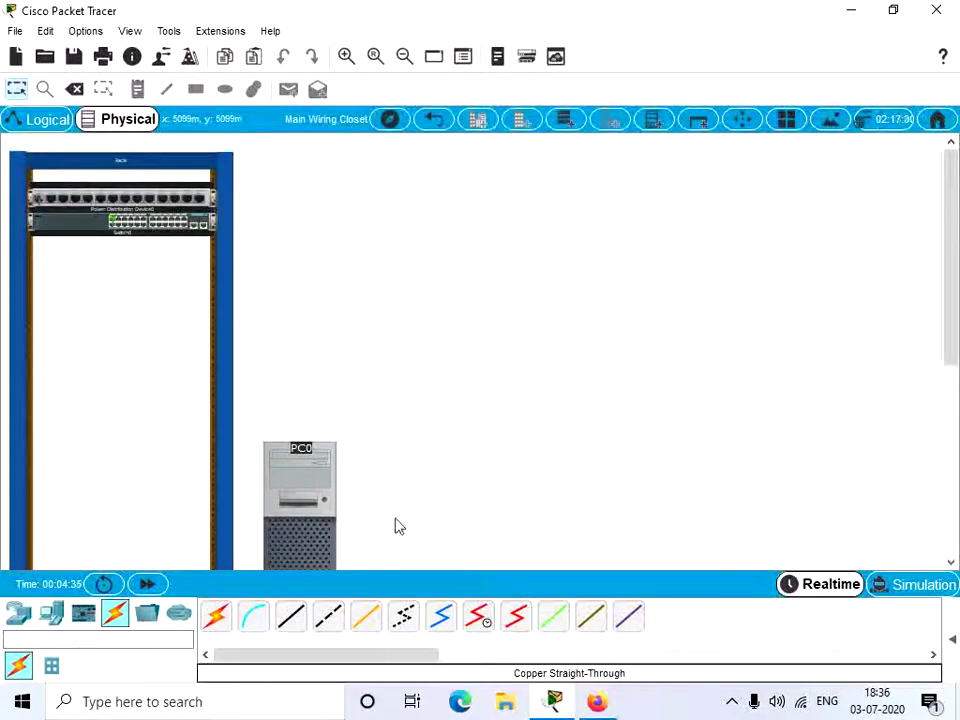